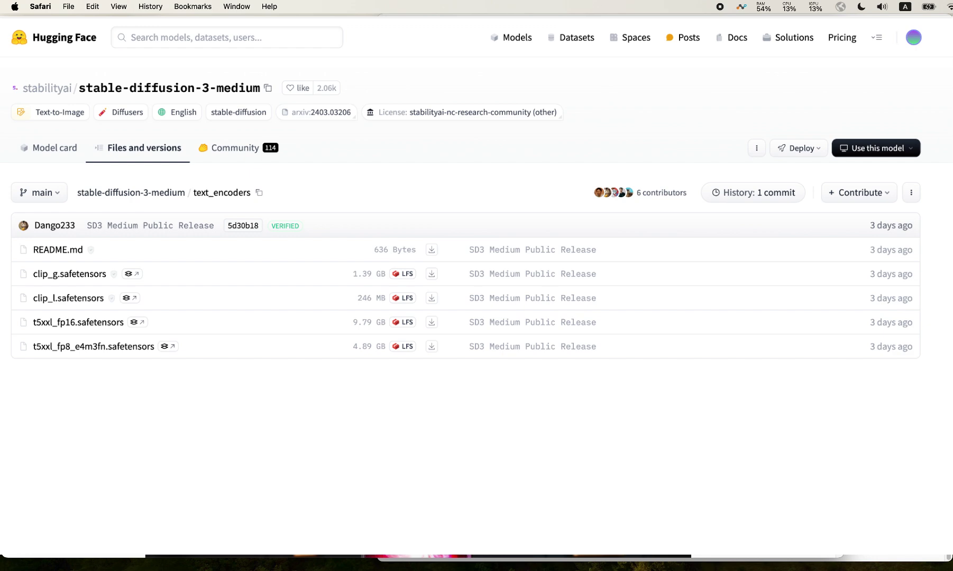
Scroll through the SD3 examples page to review its example images and instructions
key("super+grave")
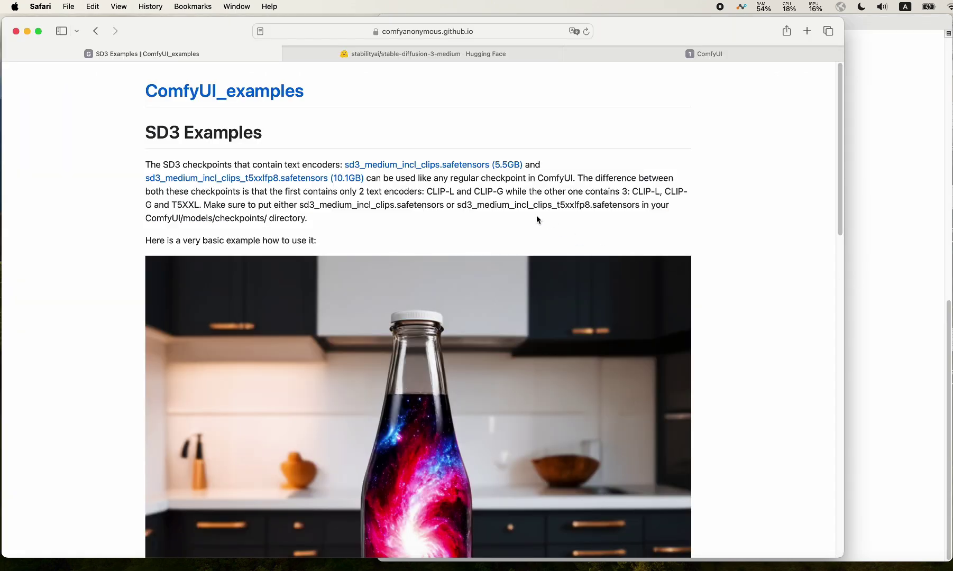
scroll(537, 216, "down", 5)
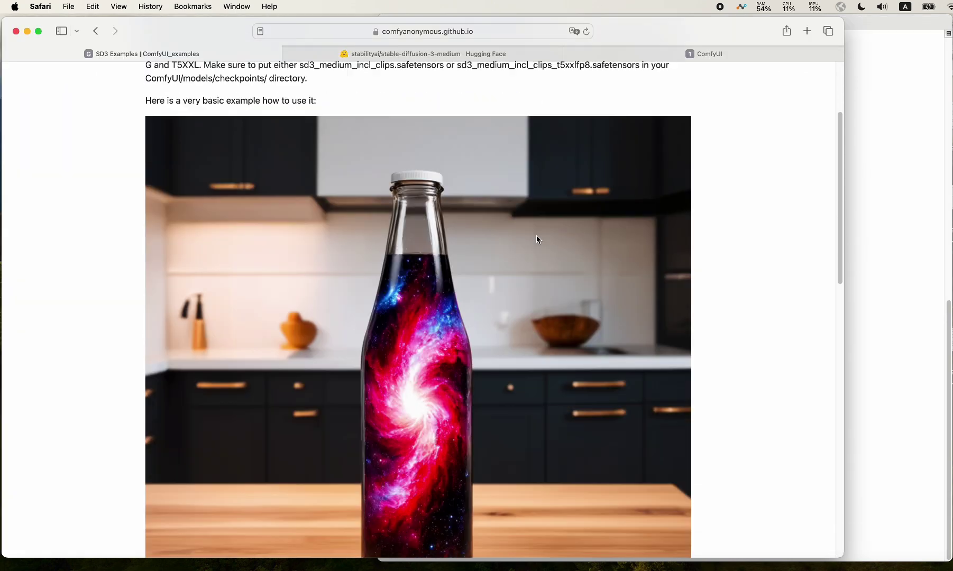
scroll(536, 240, "down", 15)
scroll(536, 239, "up", 13)
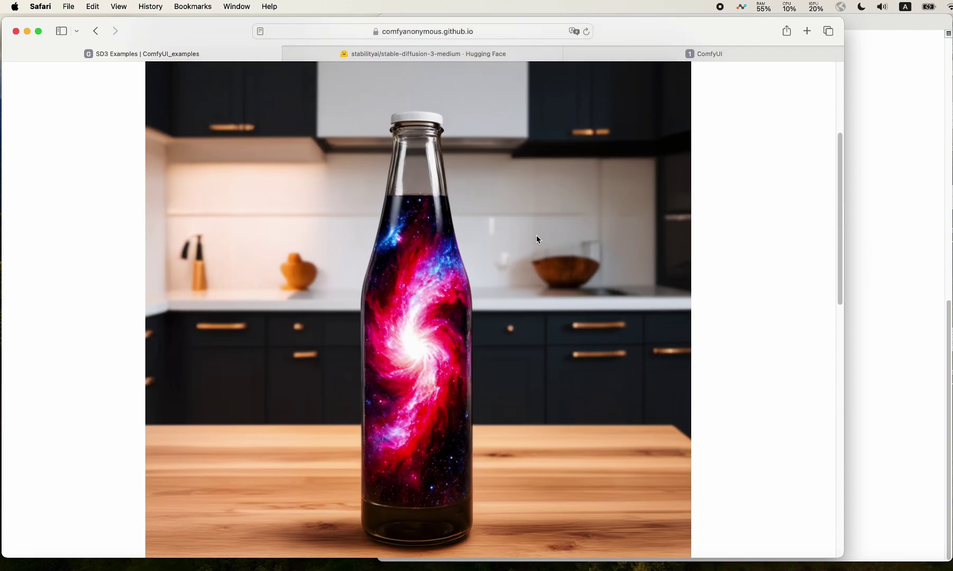
scroll(536, 239, "up", 7)
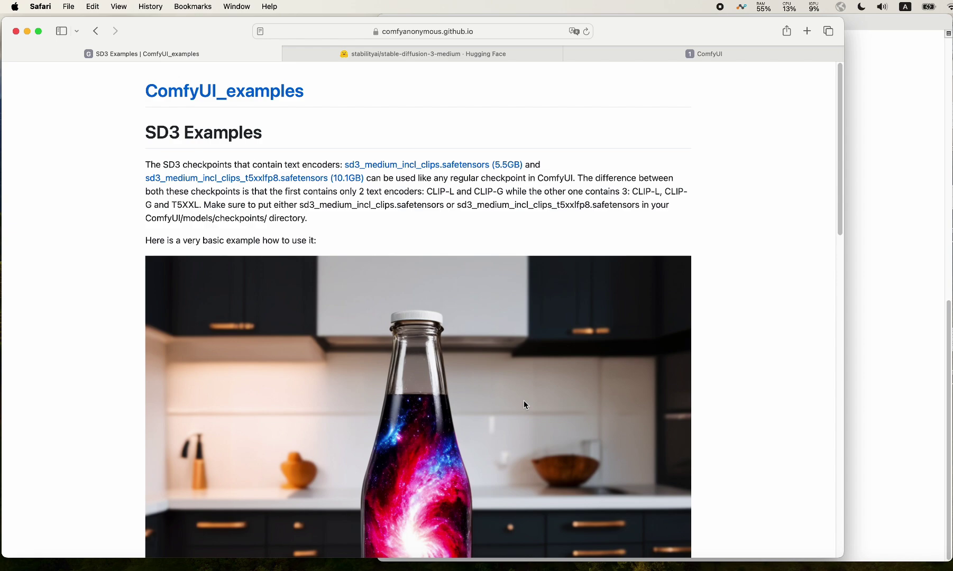
scroll(526, 405, "down", 7)
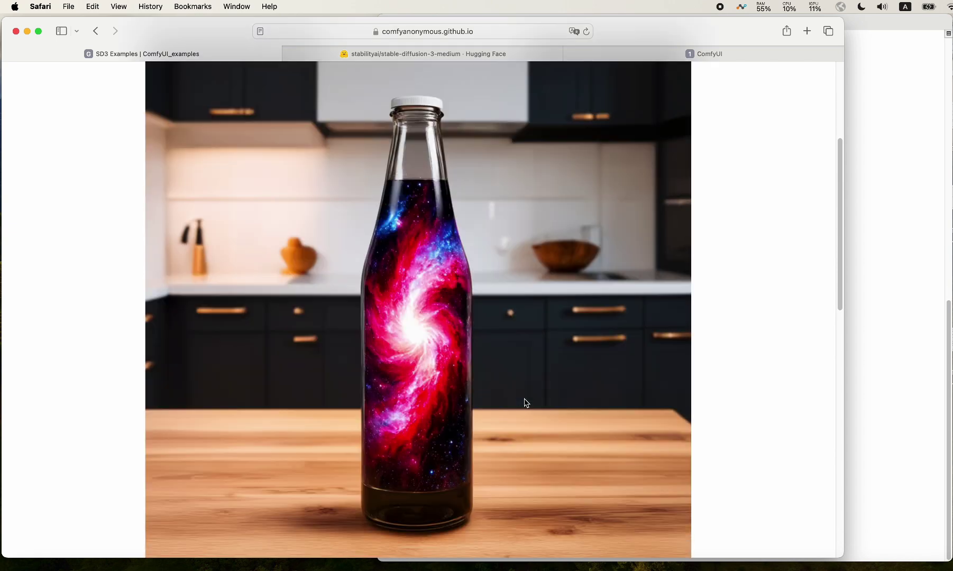
scroll(526, 403, "down", 6)
scroll(442, 298, "up", 4)
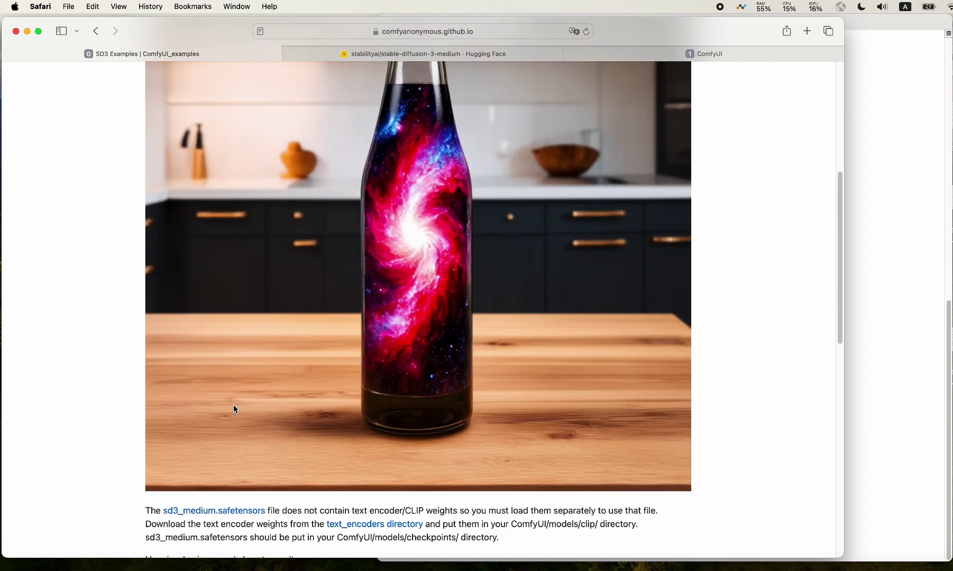
scroll(617, 444, "up", 7)
Open options on the example bottle image, then go back to the stable-diffusion-3-medium model card
right_click(354, 338)
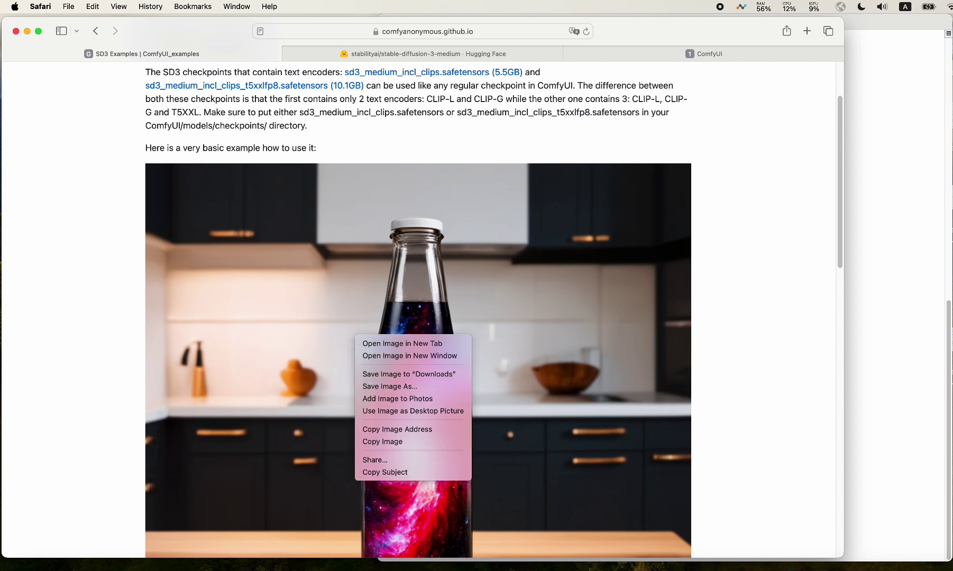
scroll(521, 317, "down", 20)
scroll(505, 259, "up", 20)
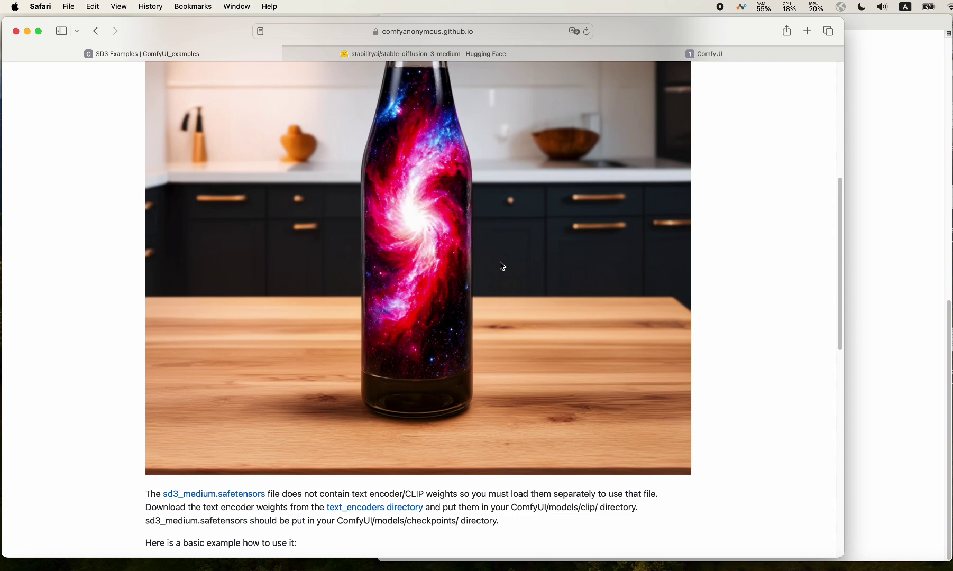
left_click(463, 56)
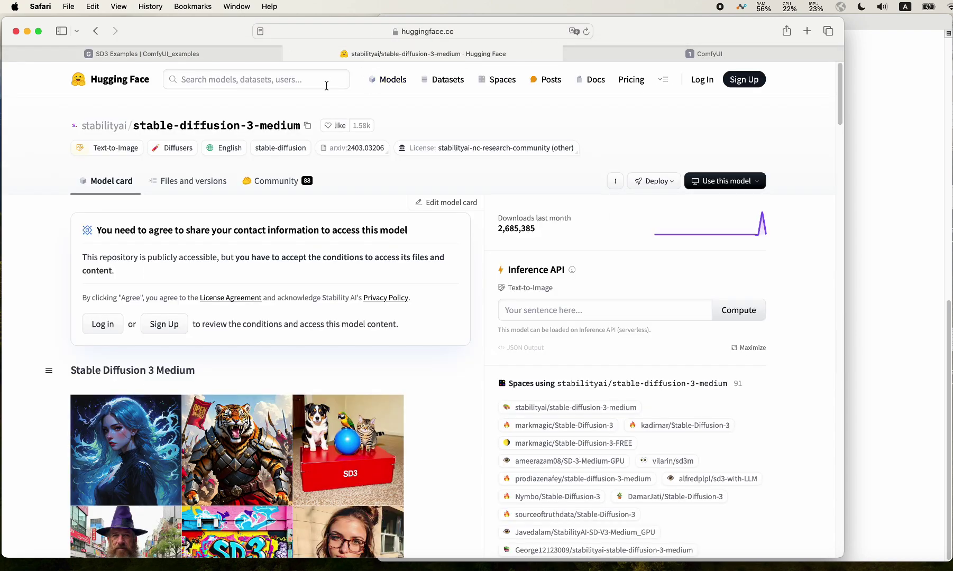
Enter git pull at the ComfyUI Terminal shell prompt without running it yet
left_click(883, 320)
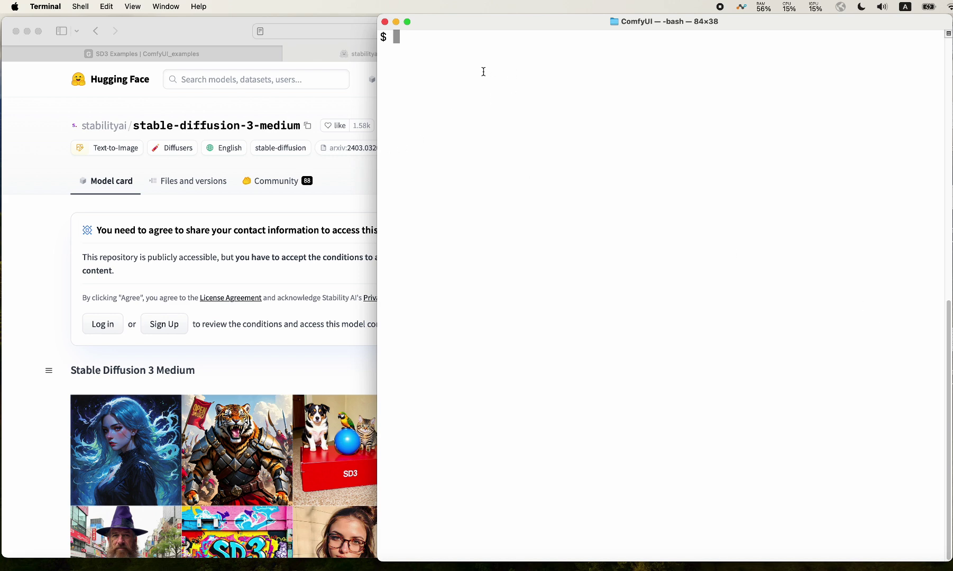
type("git pull")
key("BackSpace")
key("BackSpace")
key("BackSpace")
key("BackSpace")
key("BackSpace")
key("BackSpace")
key("BackSpace")
key("BackSpace")
key("BackSpace")
type("git pull")
Run git pull, clear the screen, and activate the comfyuienv conda environment
key("Return")
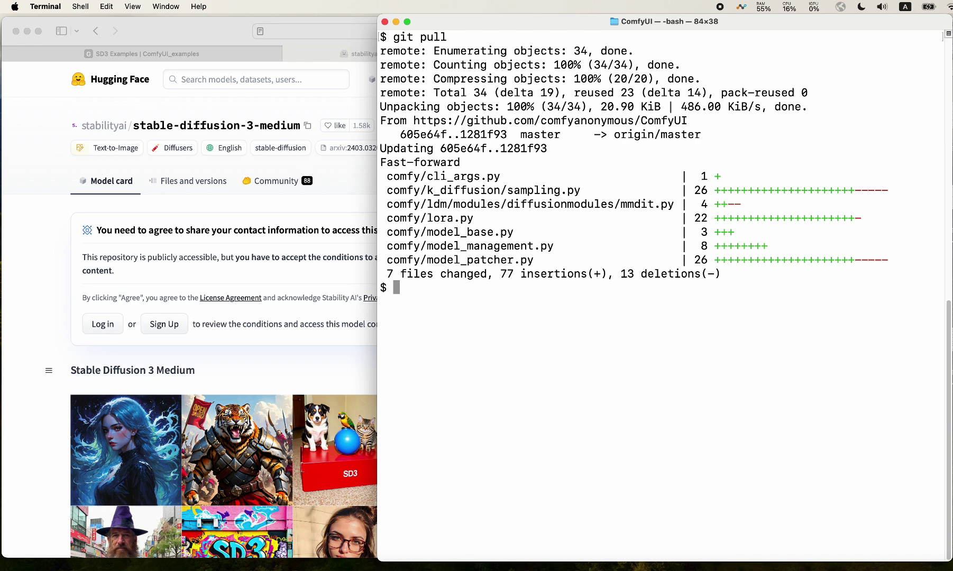
key("ctrl+l")
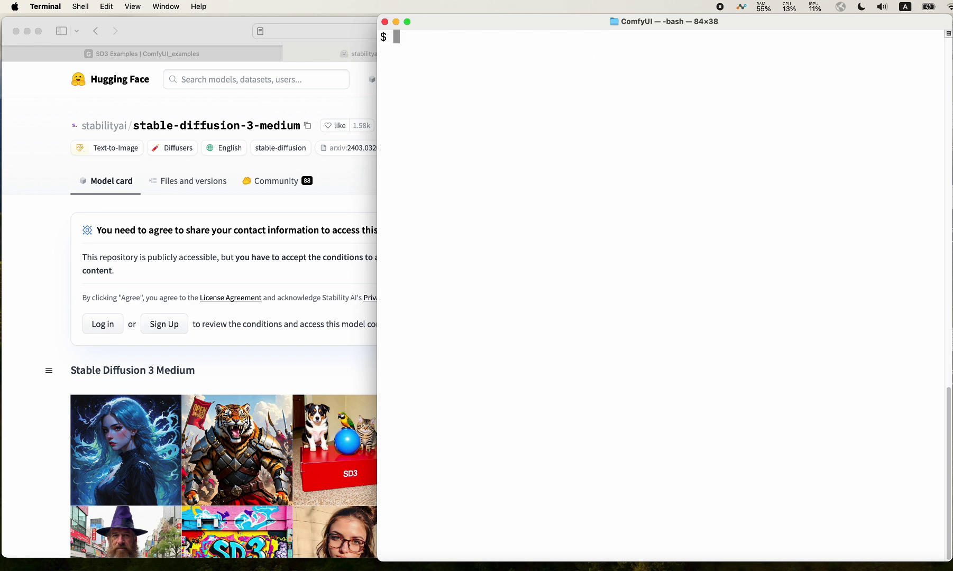
type("ac")
key("BackSpace")
key("BackSpace")
type("conda activate")
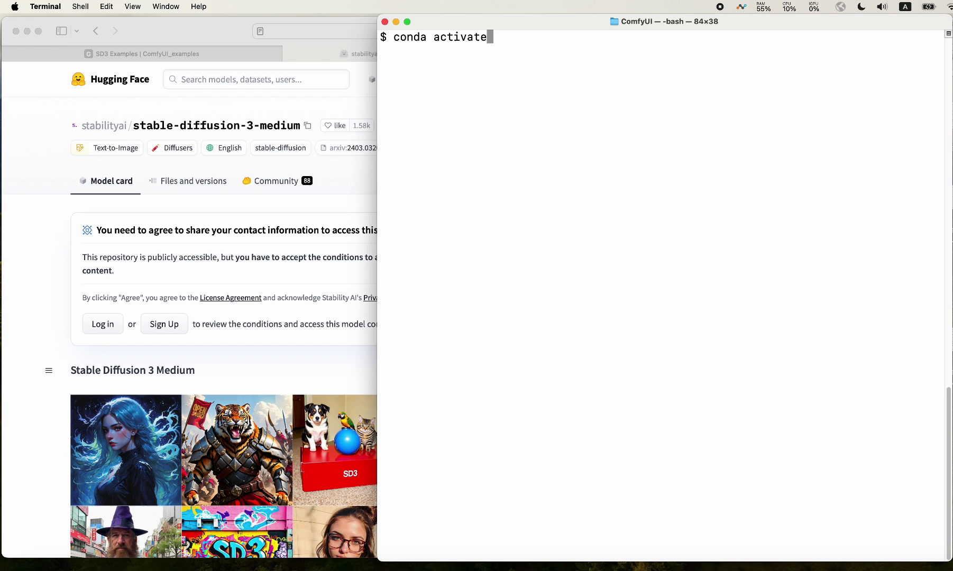
type(" comfyui")
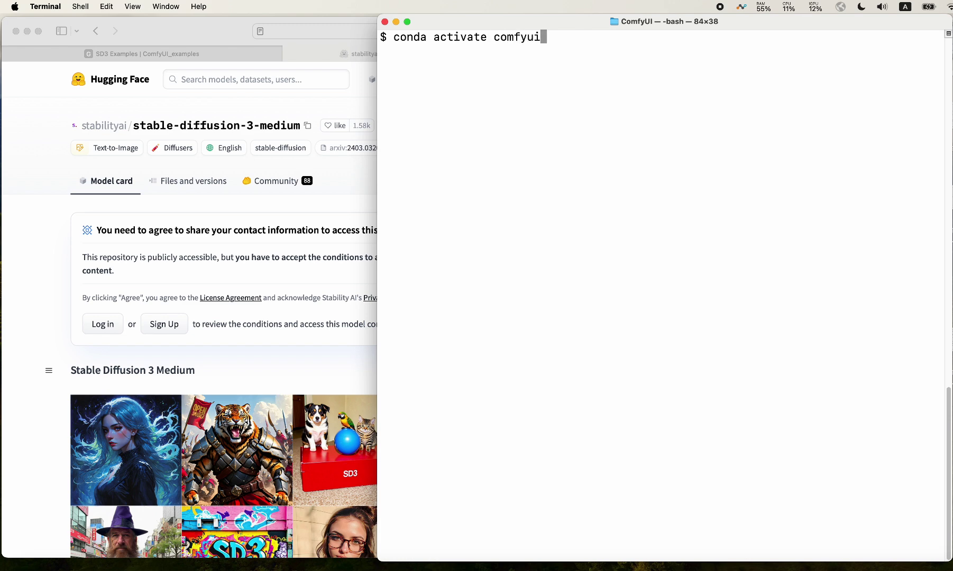
type("env")
key("Return")
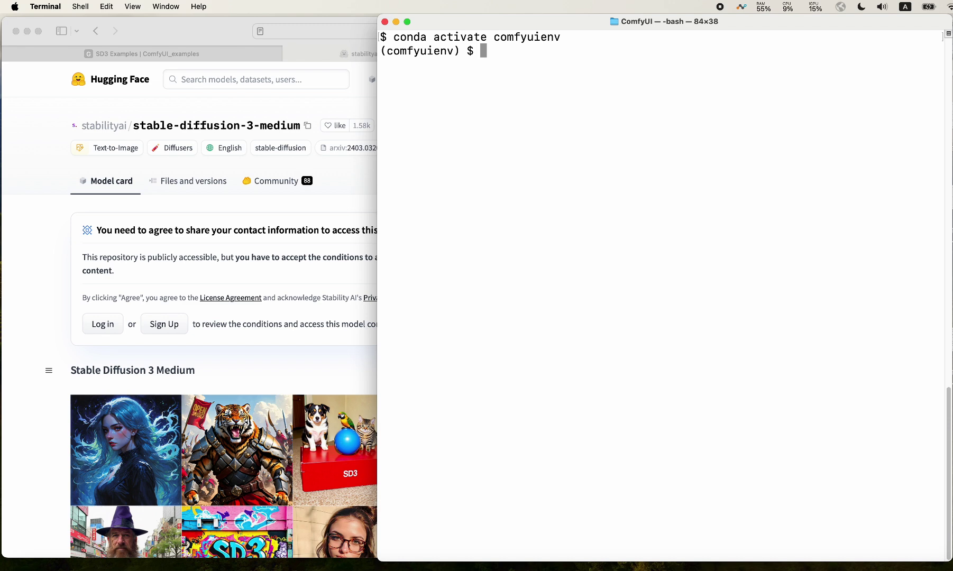
type("python")
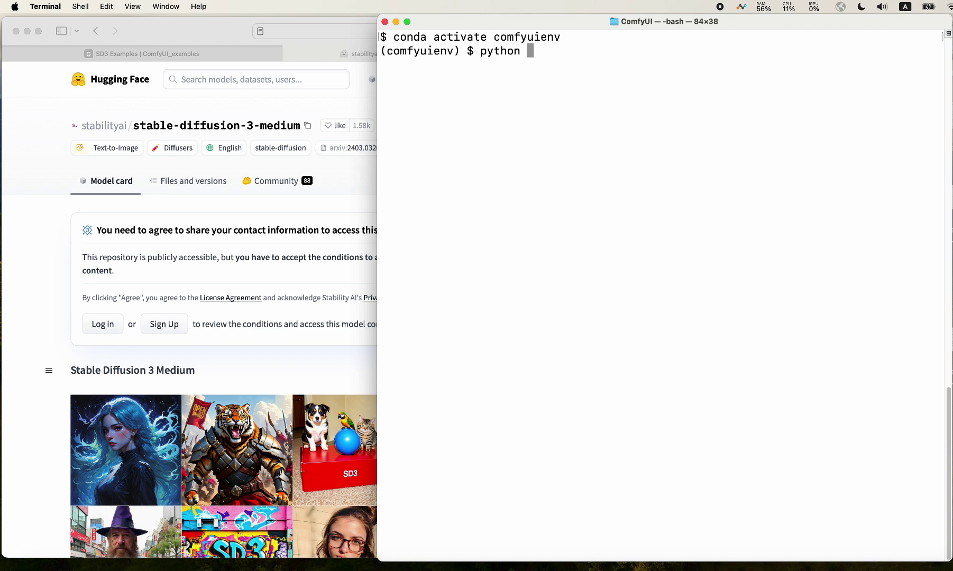
type(" main.py")
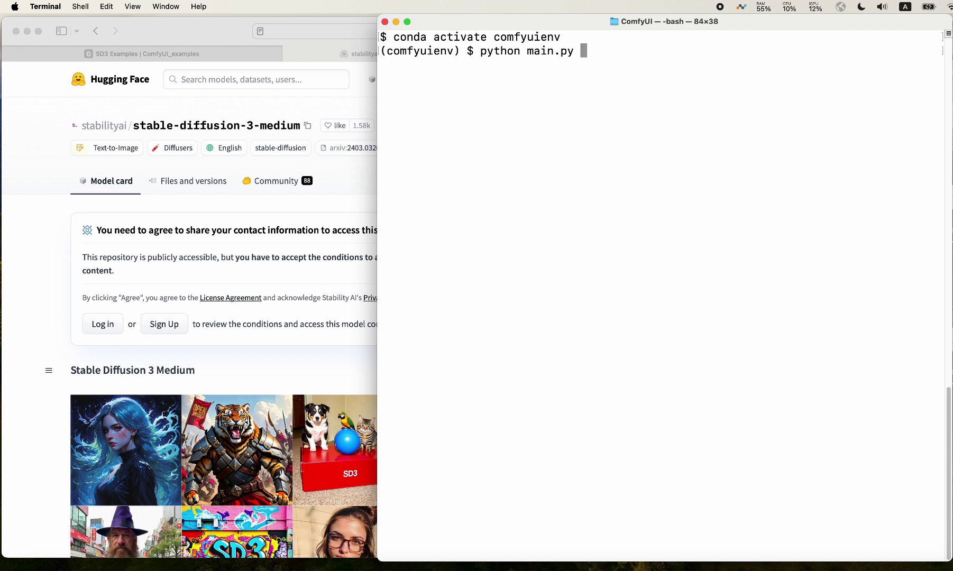
key("Return")
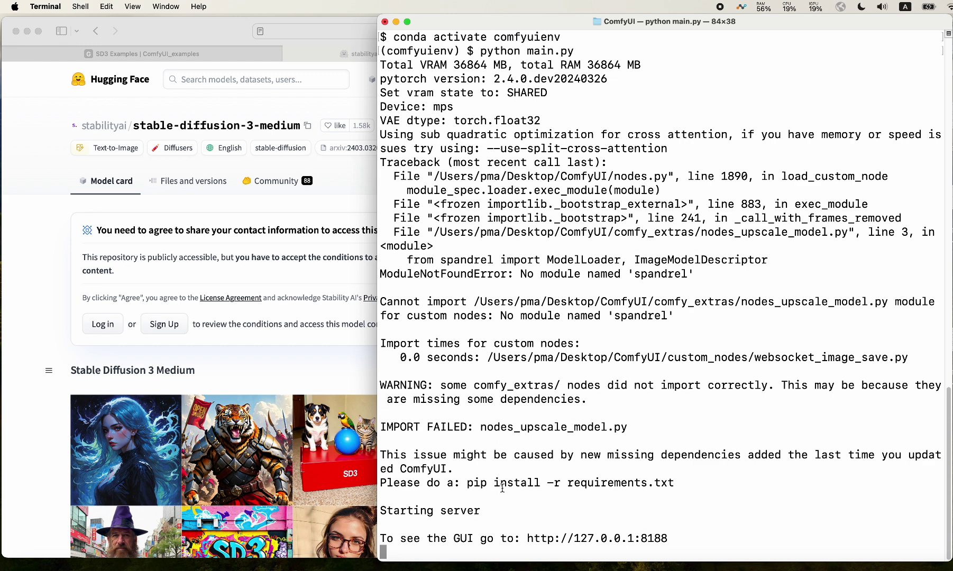
left_click_drag(469, 484, 678, 486)
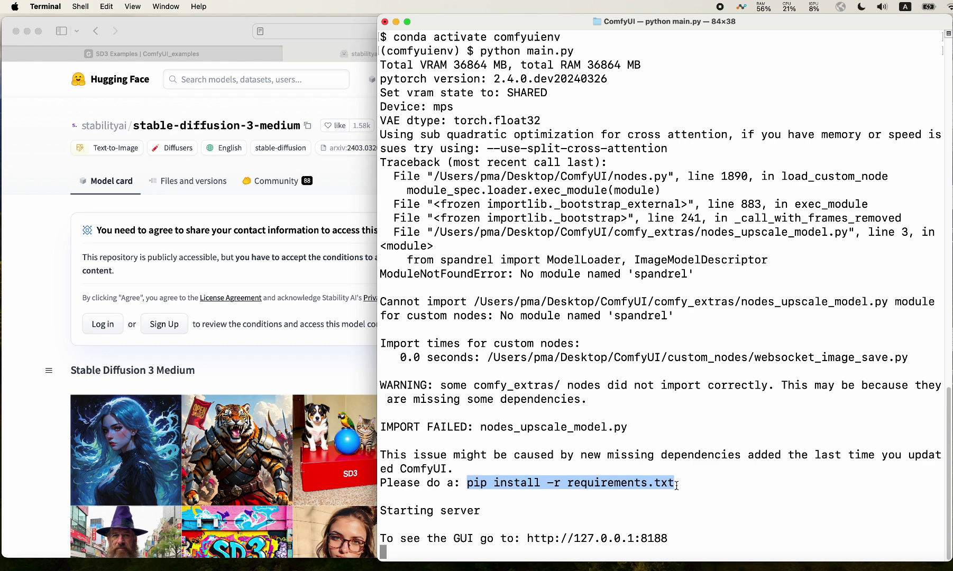
left_click(681, 485)
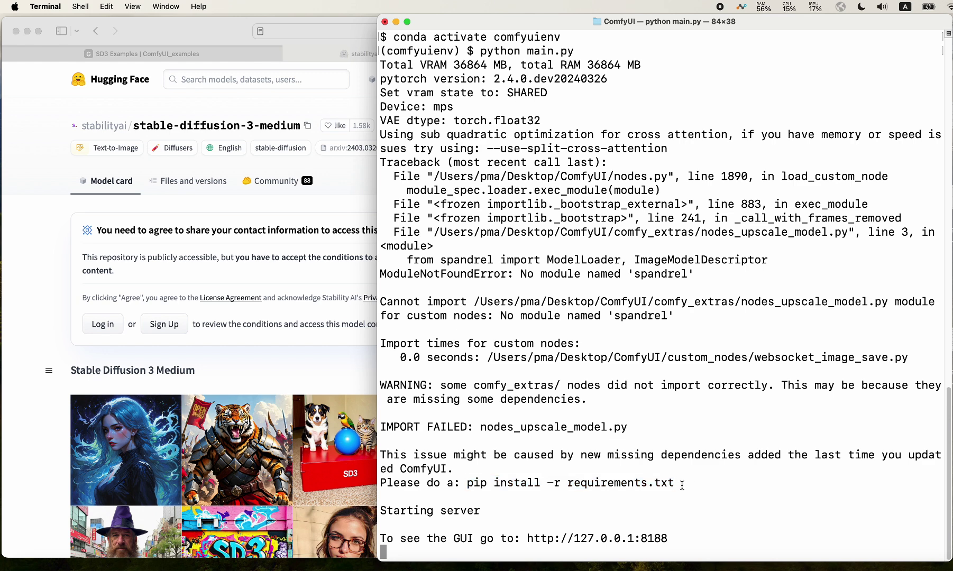
left_click_drag(673, 484, 406, 360)
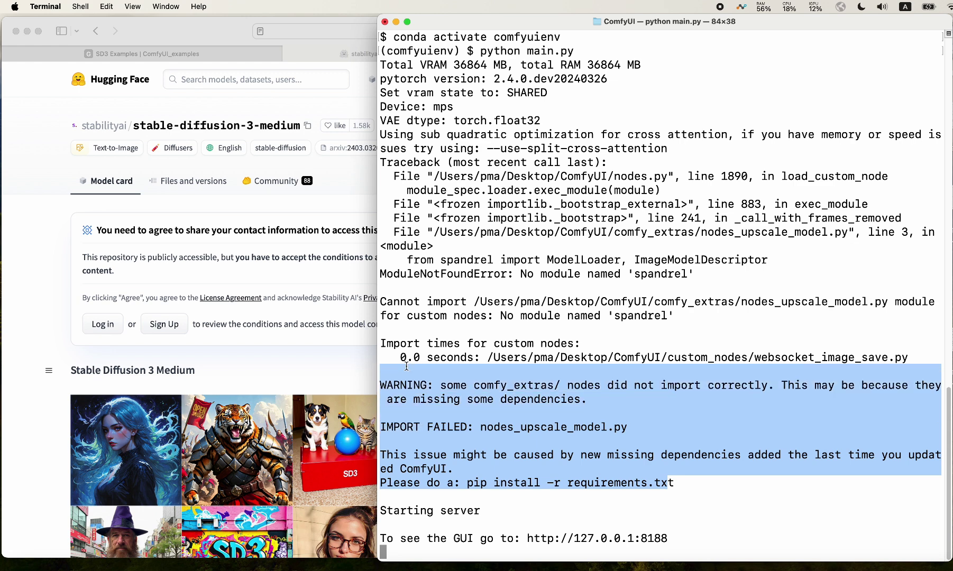
left_click(530, 540)
left_click_drag(530, 539, 674, 542)
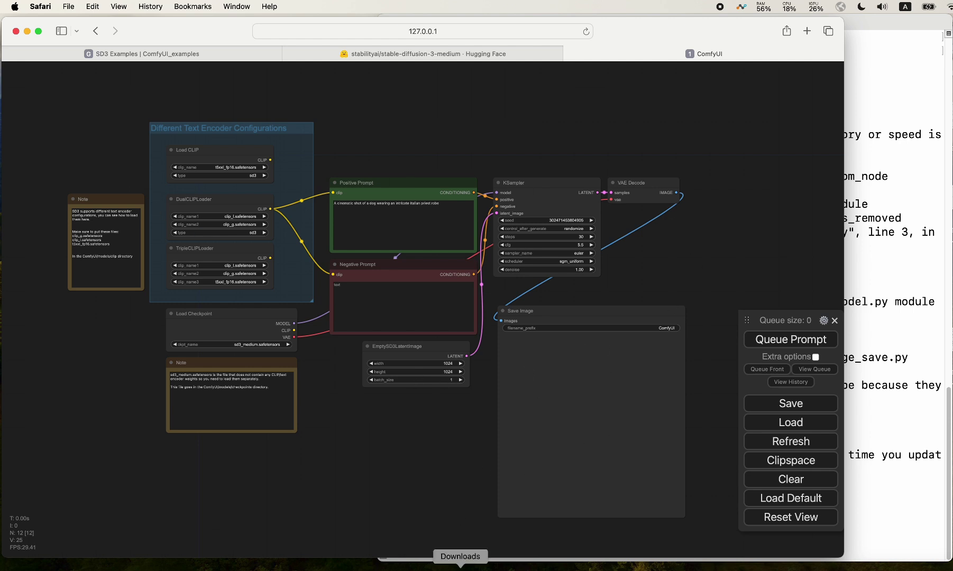
Compare the SD3 Examples page with the ComfyUI graph and frame the encoder group
left_click(153, 54)
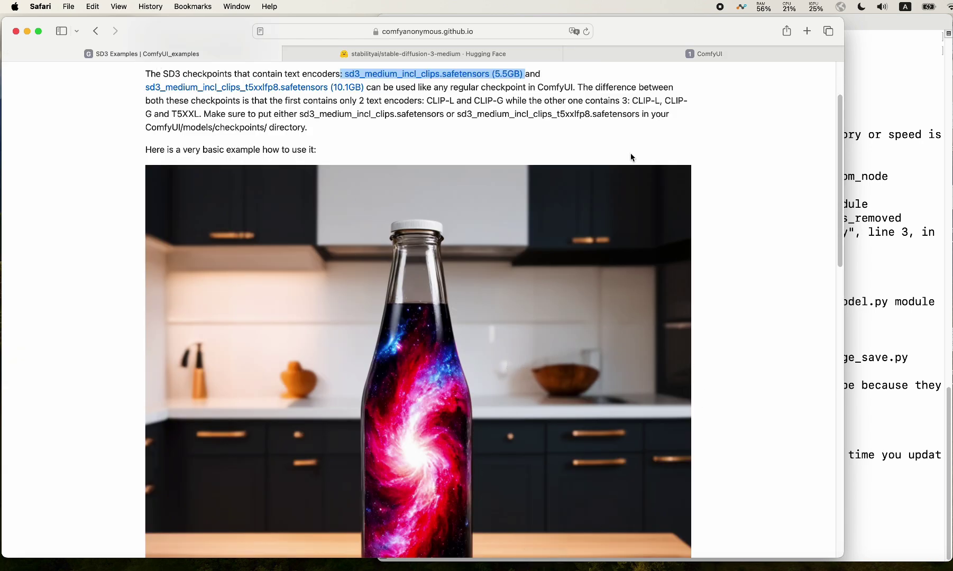
left_click(739, 55)
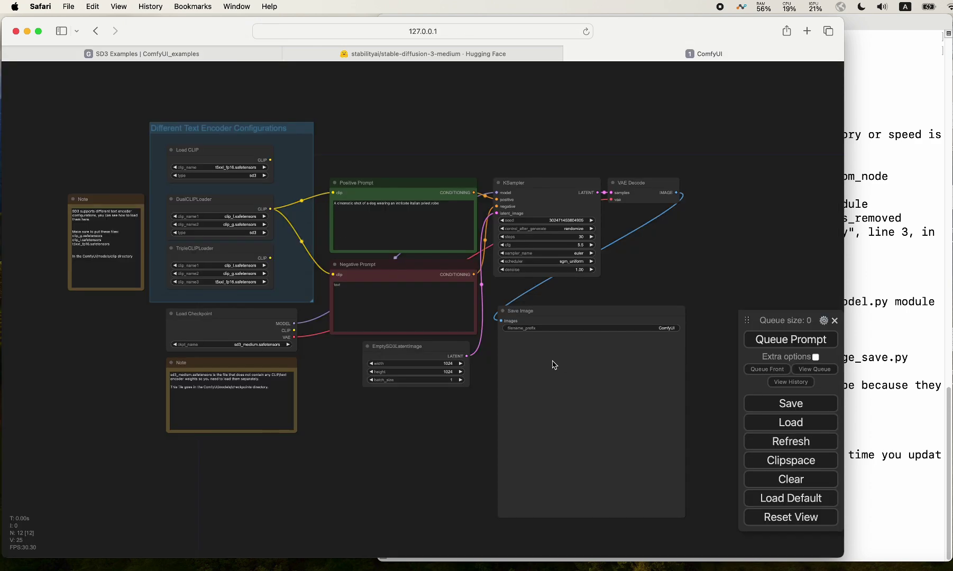
left_click(147, 53)
scroll(245, 303, "down", 15)
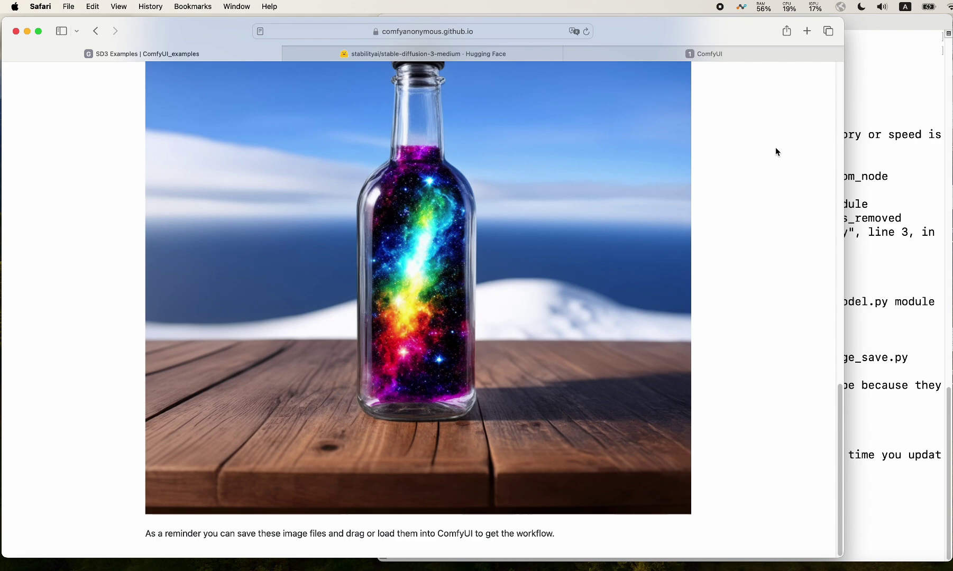
left_click(709, 54)
scroll(165, 286, "up", 3)
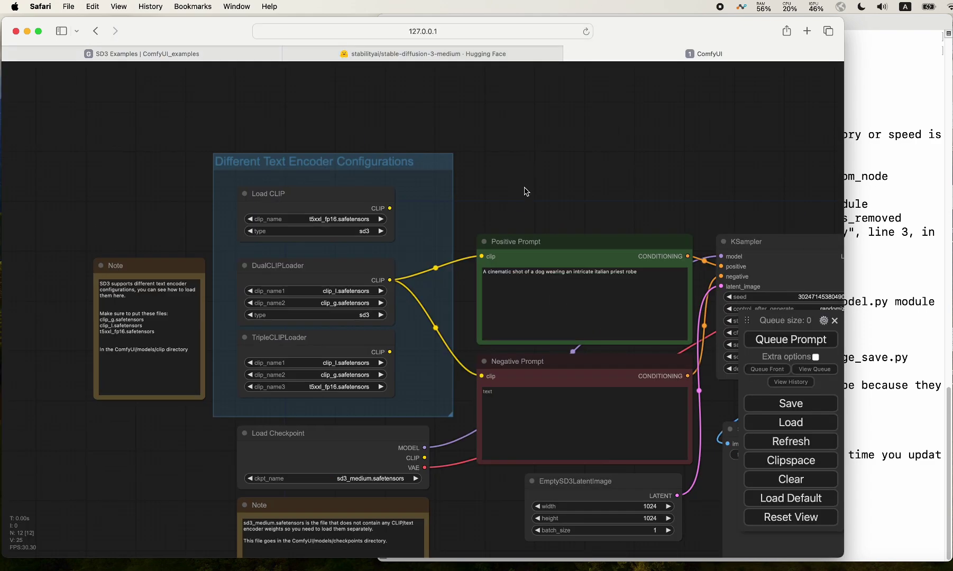
left_click_drag(529, 187, 525, 144)
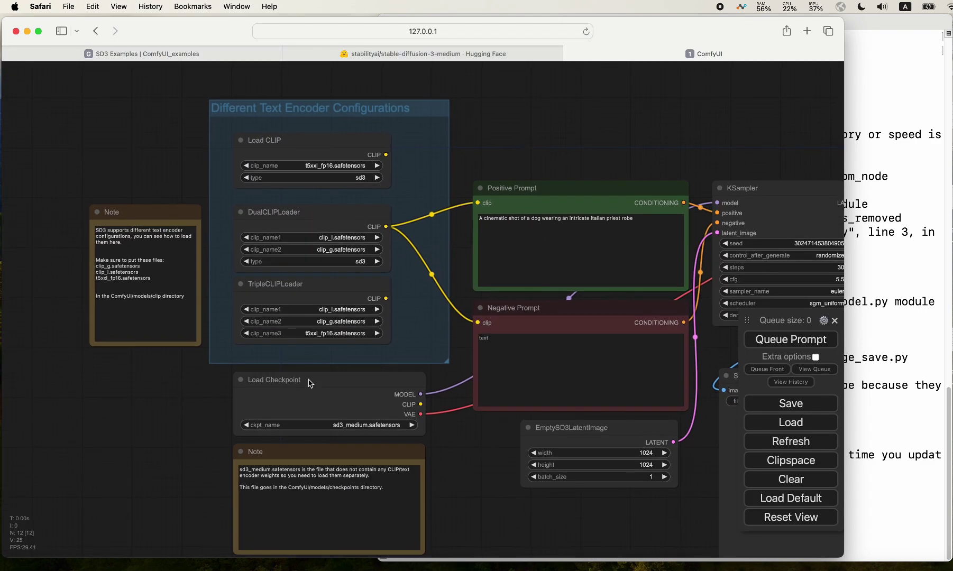
Inspect the Load Checkpoint and DualCLIPLoader nodes, then bring the server Terminal forward
left_click(310, 383)
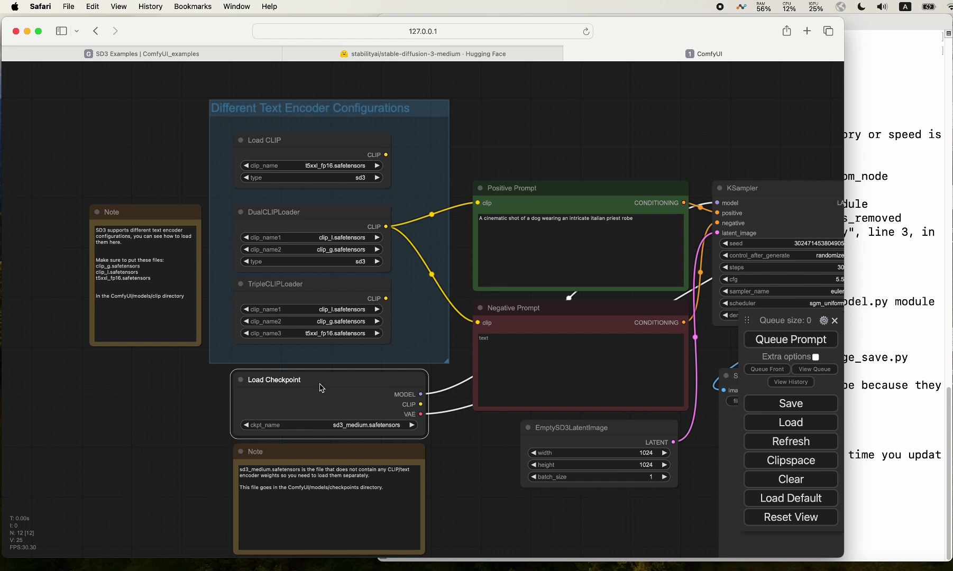
left_click(323, 118)
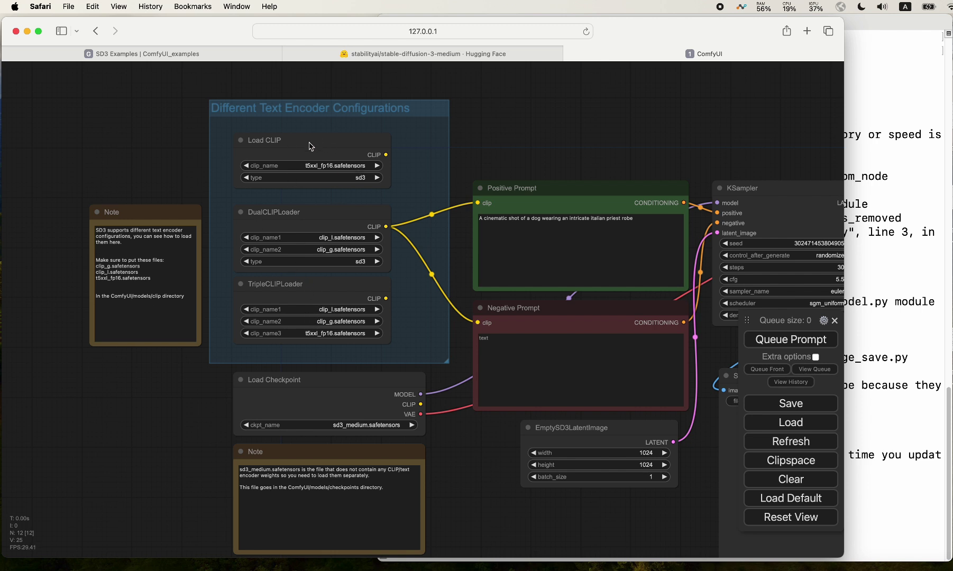
left_click(316, 217)
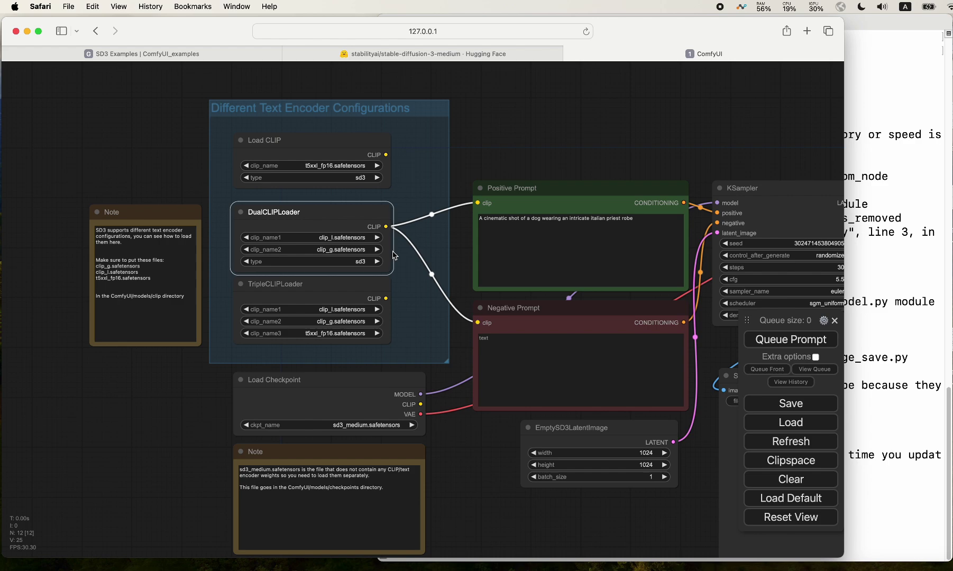
left_click(870, 272)
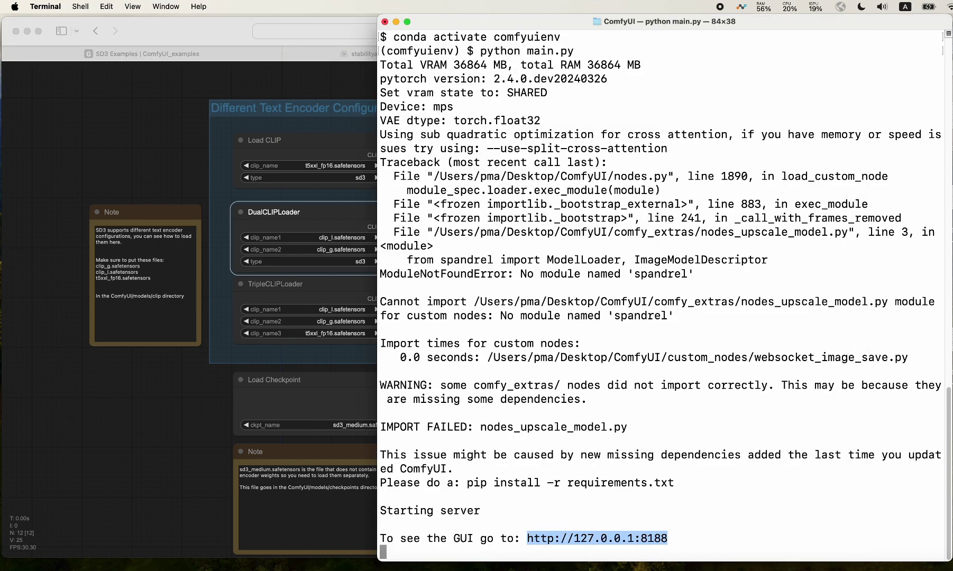
Open ComfyUI > models > checkpoints in Finder and confirm sd3_medium.safetensors is there
key("super+Tab")
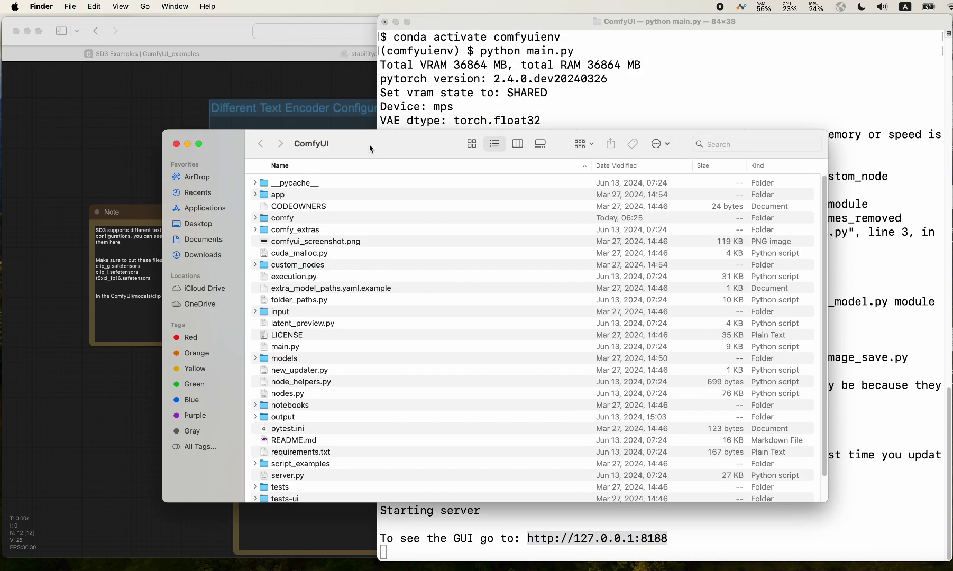
left_click_drag(371, 149, 356, 103)
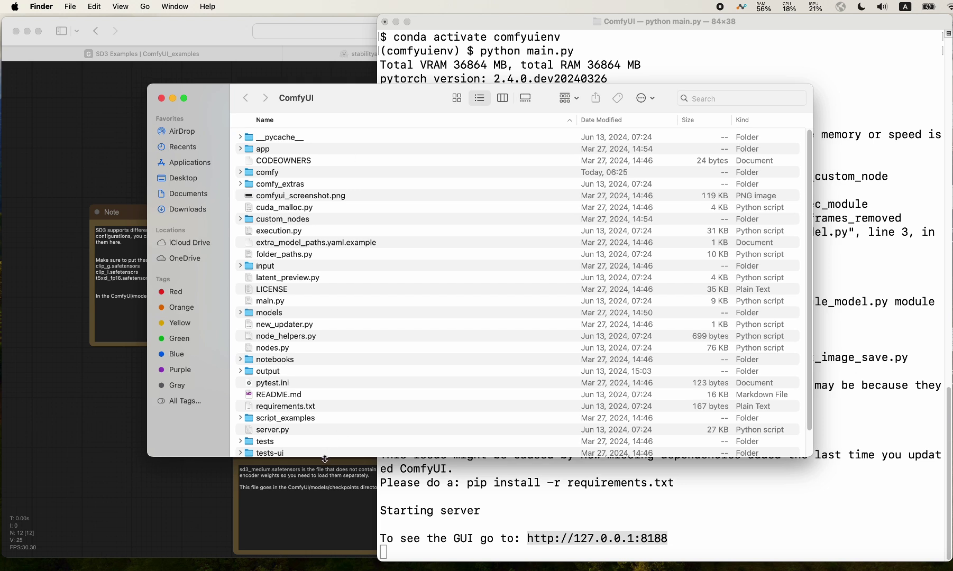
left_click_drag(327, 462, 328, 519)
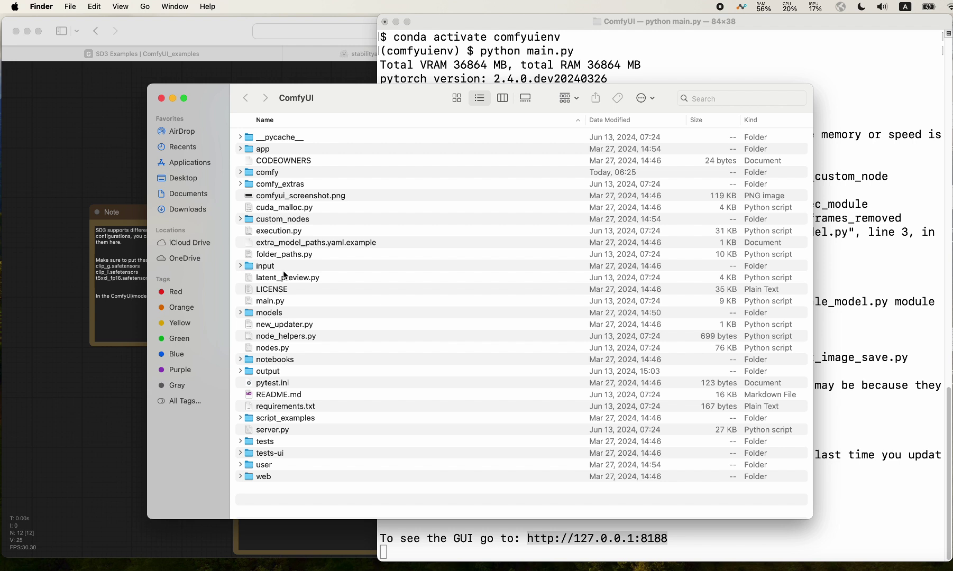
left_click(284, 315)
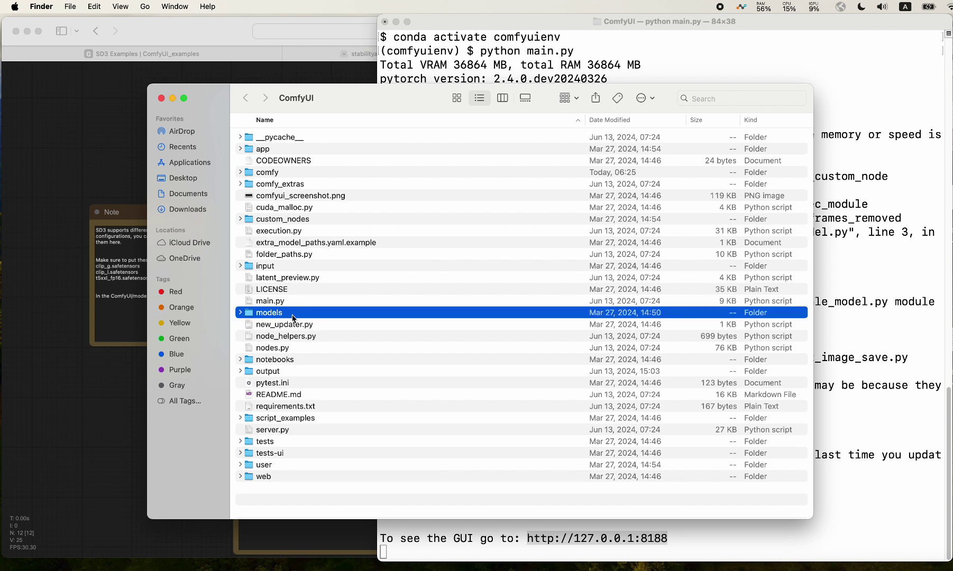
double_click(294, 316)
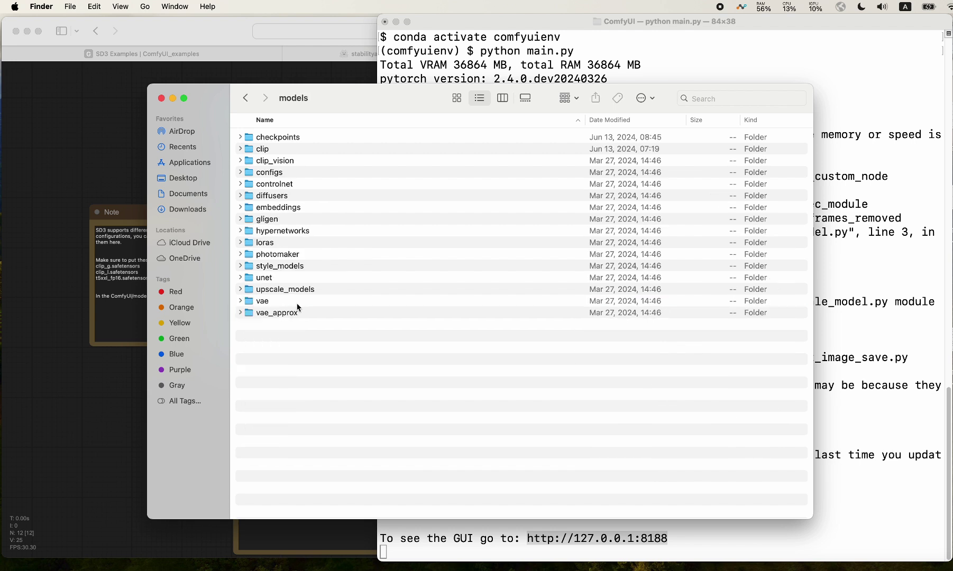
double_click(293, 139)
left_click_drag(331, 93, 572, 89)
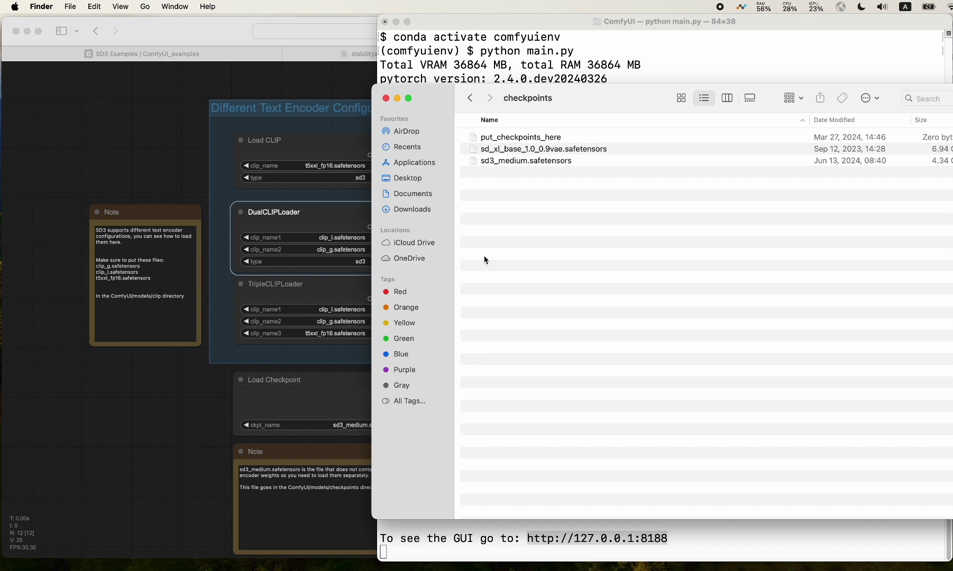
left_click(525, 162)
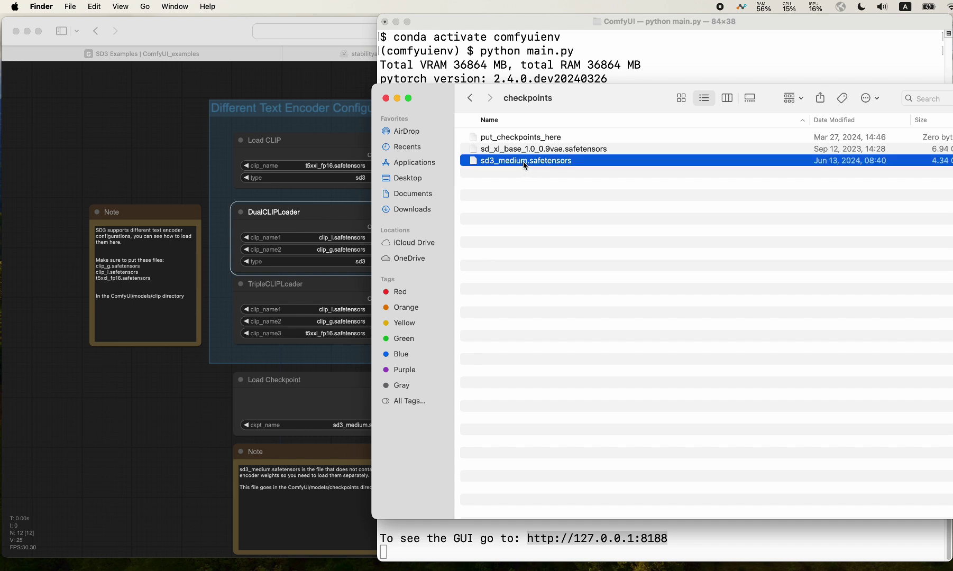
left_click_drag(627, 95, 490, 101)
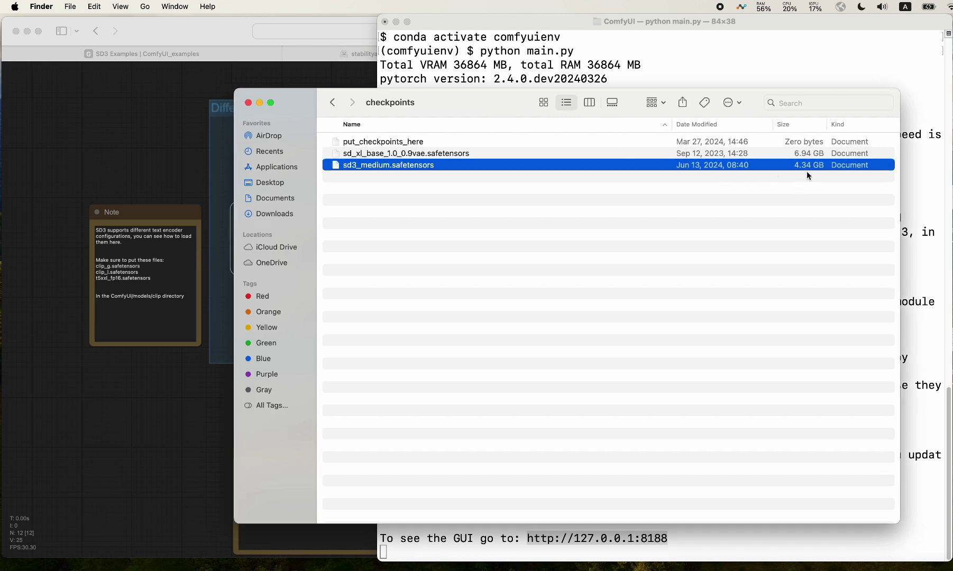
Check the models/clip folder for clip_g and clip_l, then return to the Safari workflow
left_click(333, 102)
left_click_drag(410, 99, 523, 109)
left_click(494, 162)
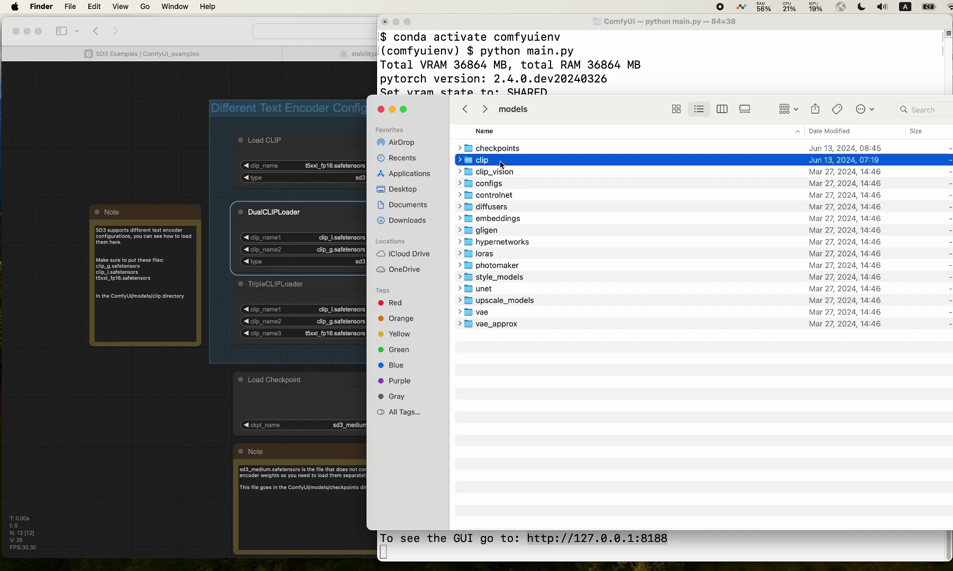
double_click(501, 163)
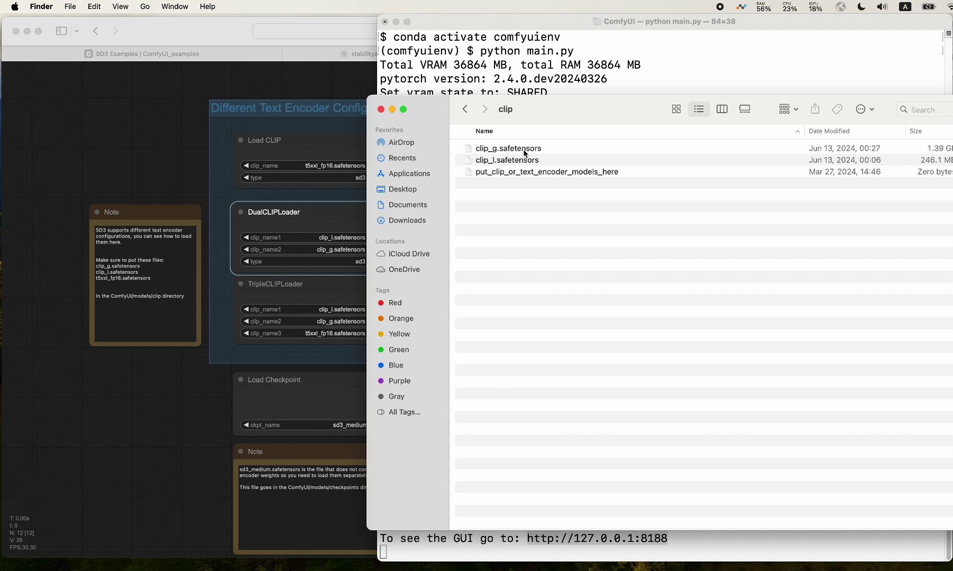
left_click(534, 149)
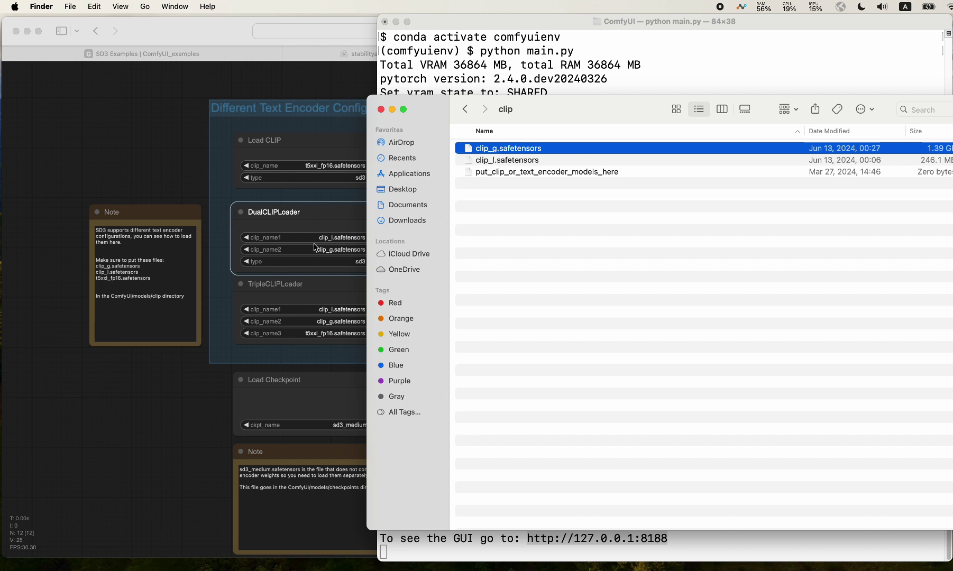
left_click(346, 245)
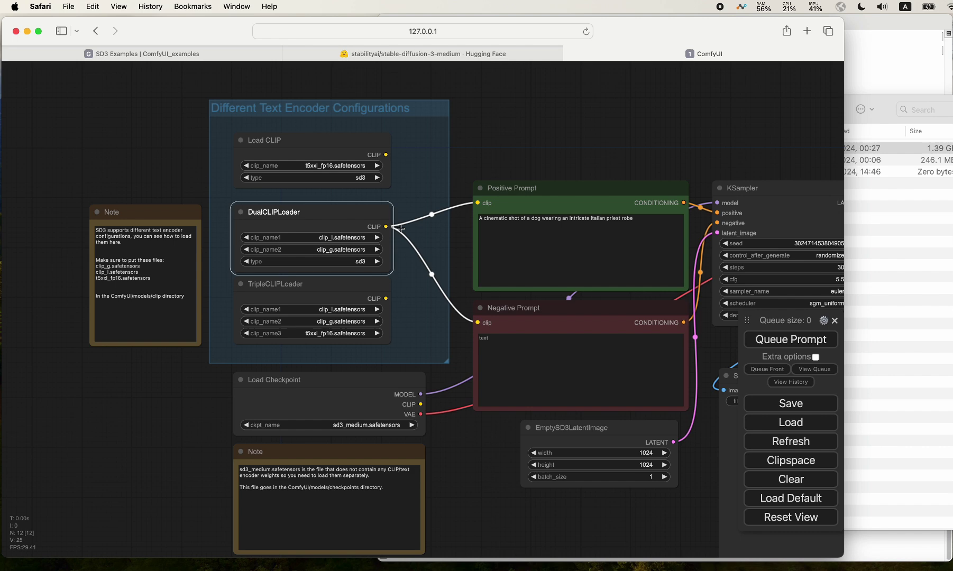
Replace the dog-in-priest-robe text in the Positive Prompt node with the pasted cyberpunk sports car chase prompt
scroll(521, 141, "right", 3)
scroll(419, 237, "right", 3)
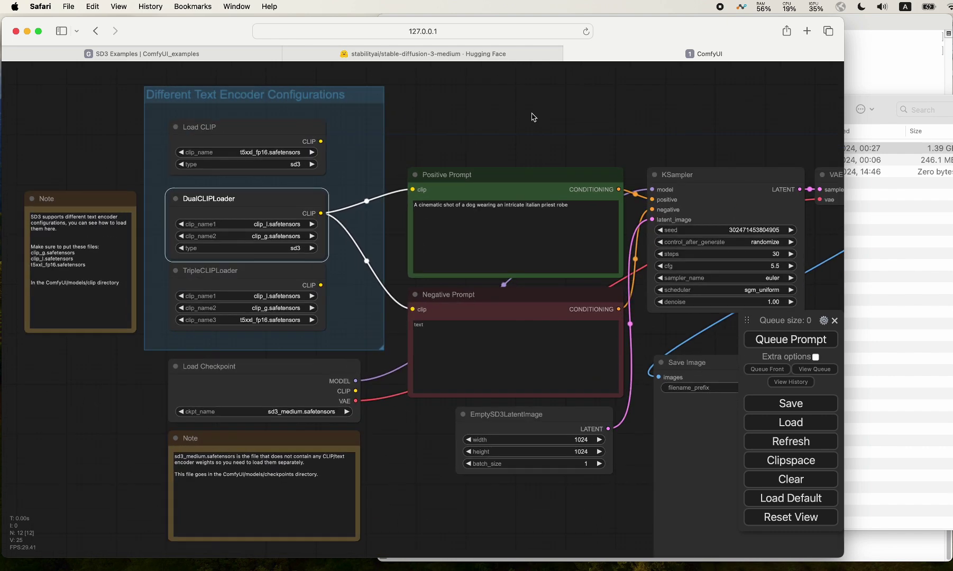
scroll(531, 117, "right", 3)
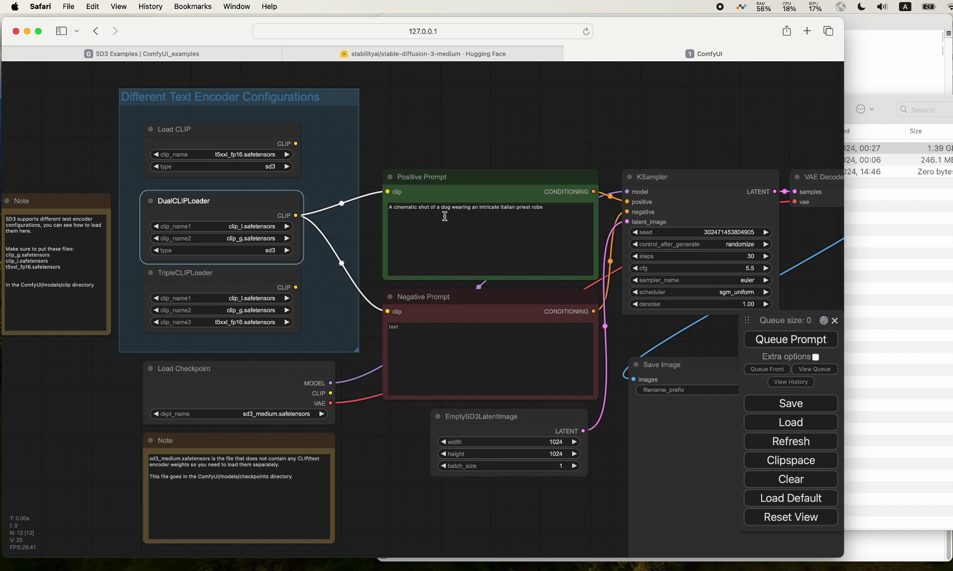
scroll(490, 151, "down", 1)
left_click_drag(511, 192, 362, 192)
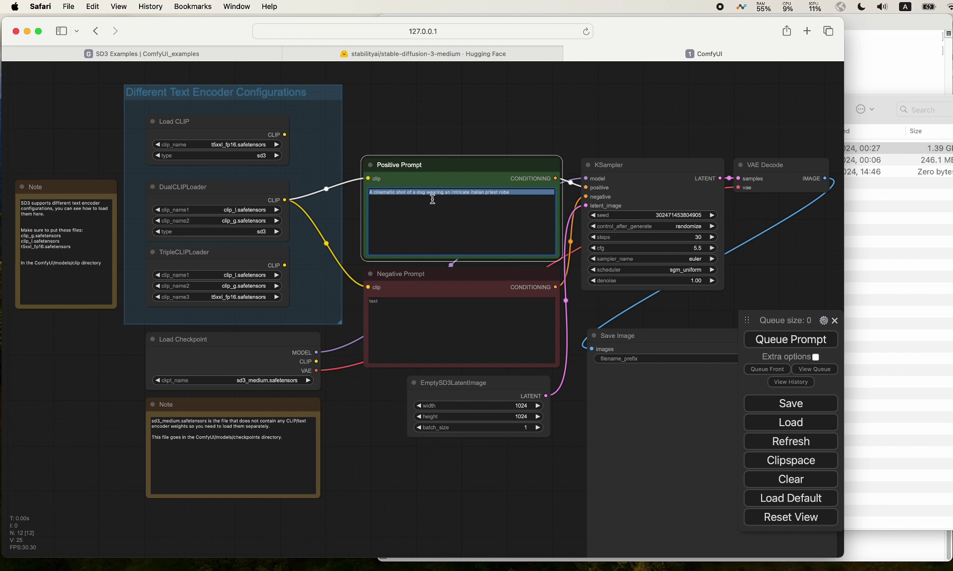
type("Cinematic shot, of a [Sport Cars chase], [through , Cyberpunk City at night] , dynamic action, dynamic movement, motion blur, High speed, many accidents and explosions, [dutch angle], photorealistic , [neon lighting] , bokeh hyper-detailed, directed by [Lana Waichowsky] --ar 21:9 --v 5.2 --style raw 4k, highres")
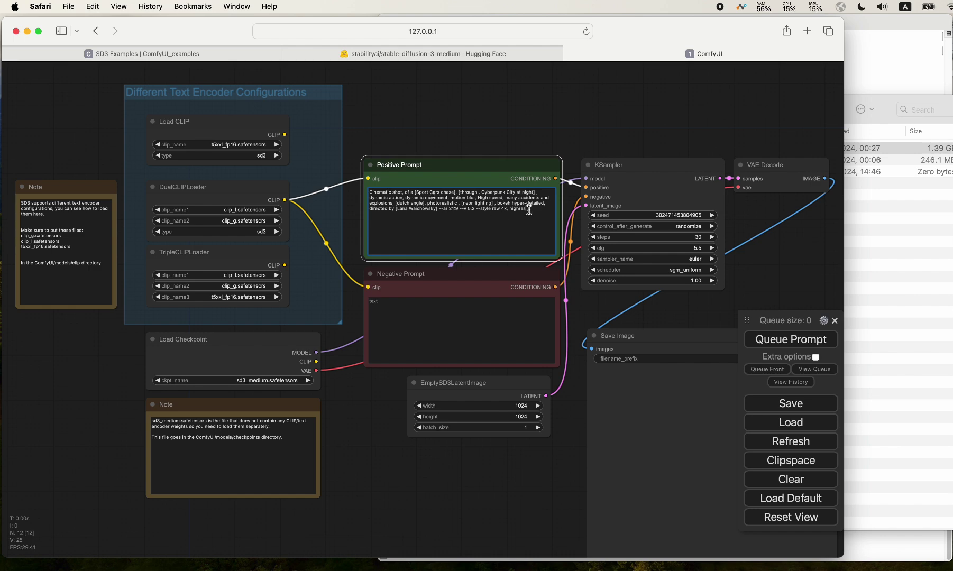
scroll(529, 210, "up", 5)
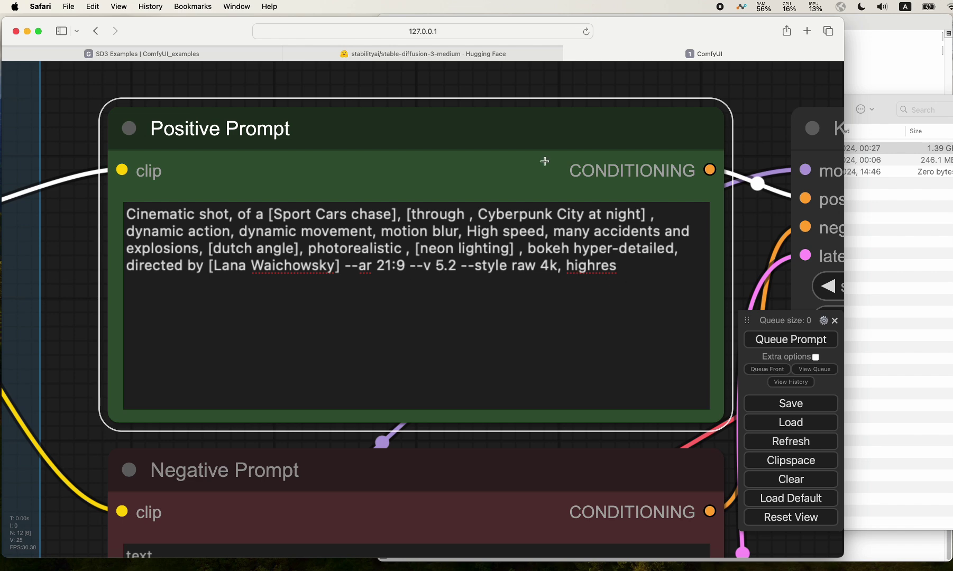
Increase the KSampler seed by one and queue the prompt for generation
left_click_drag(544, 86, 430, 87)
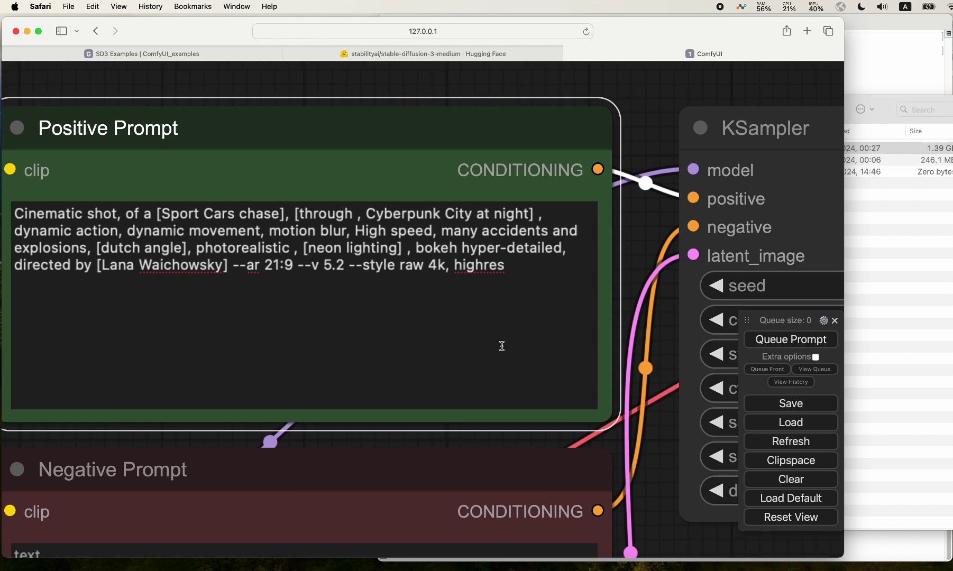
scroll(639, 257, "down", 10)
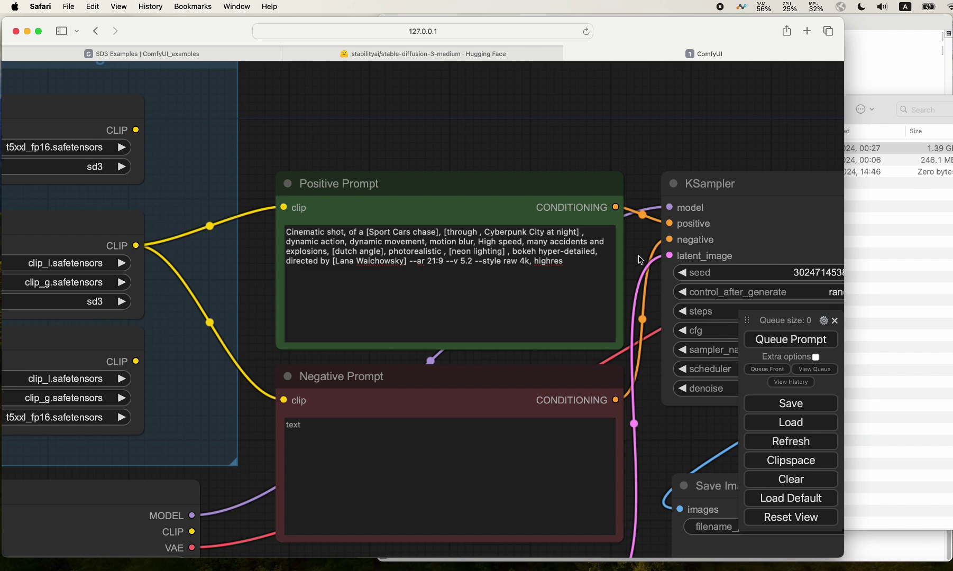
scroll(518, 96, "right", 5)
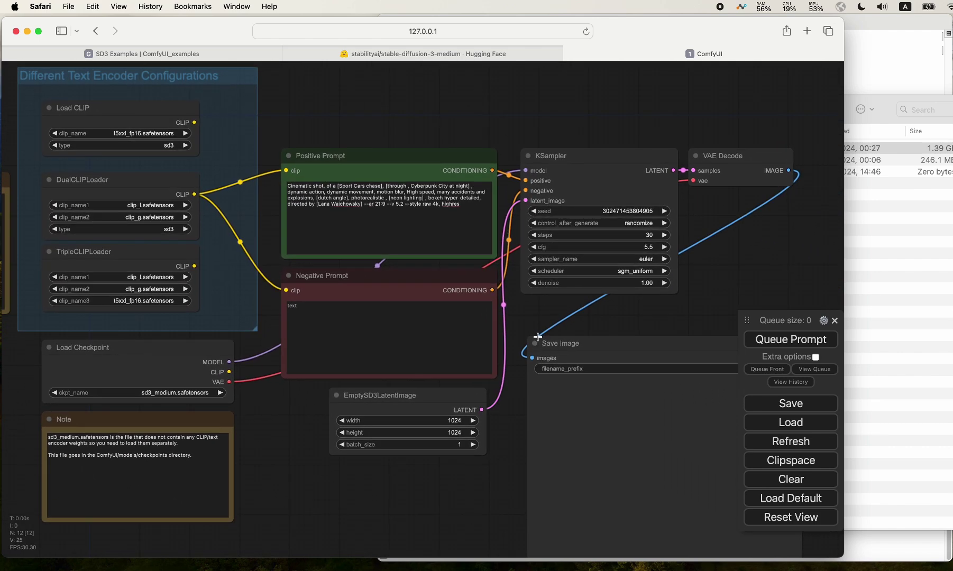
left_click_drag(513, 500, 435, 519)
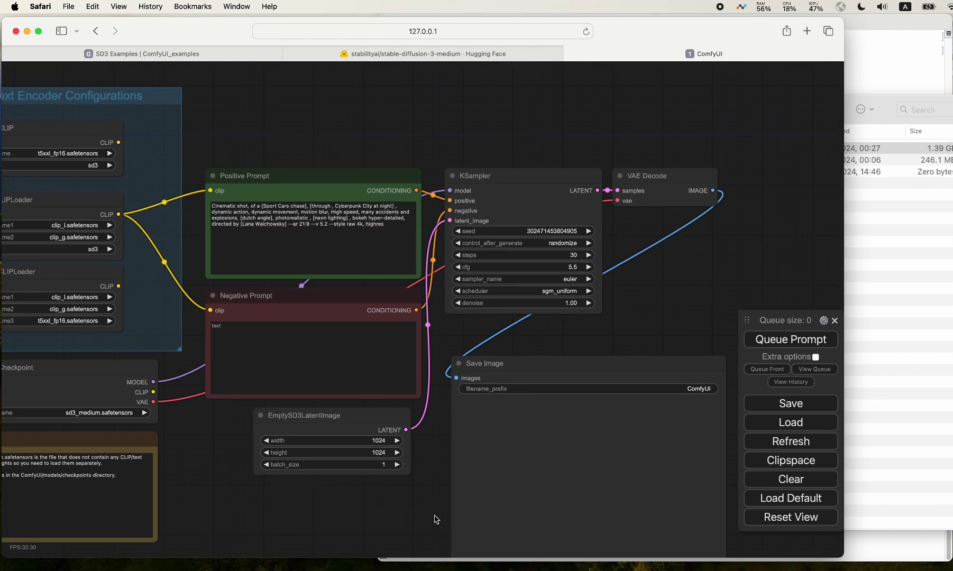
left_click(590, 230)
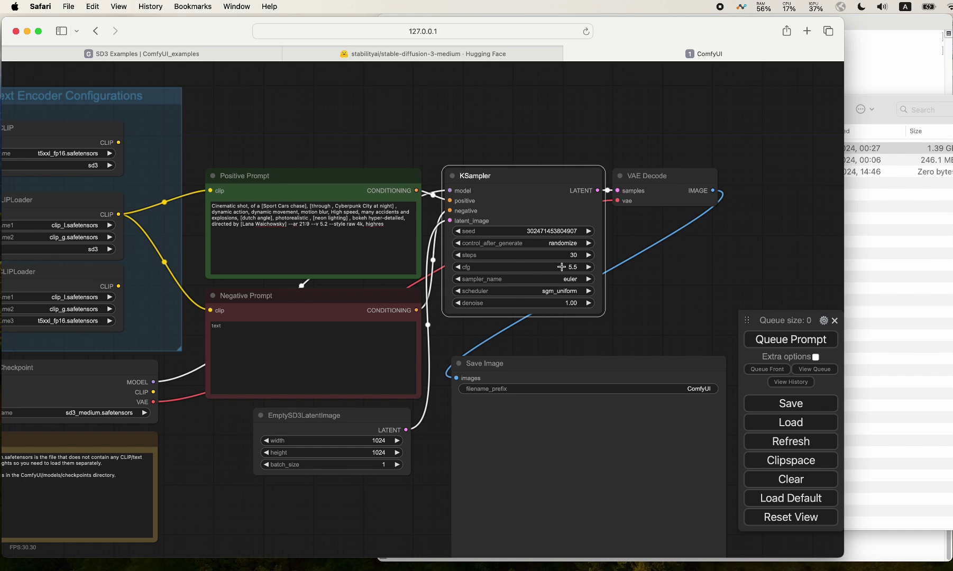
scroll(485, 100, "down", 4)
scroll(510, 166, "left", 5)
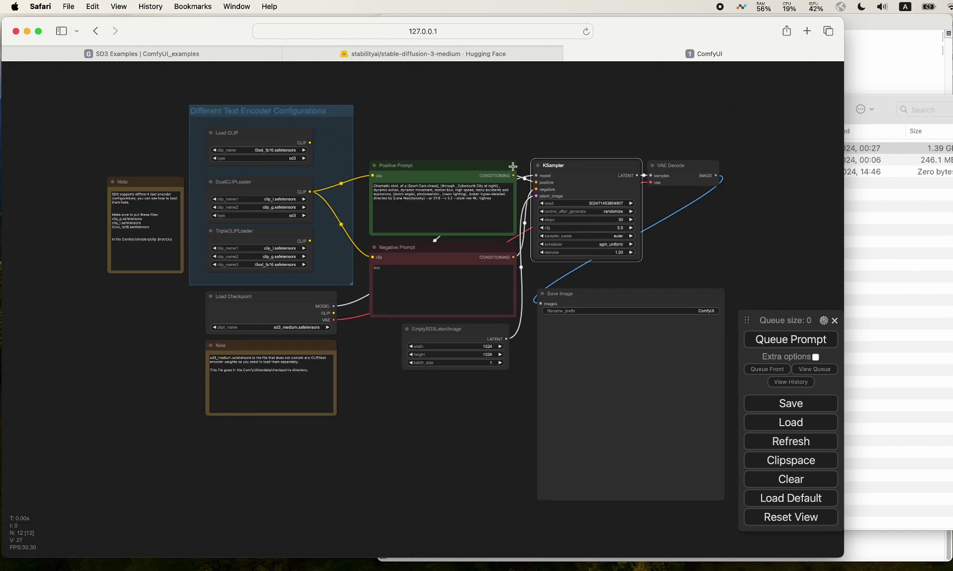
scroll(545, 107, "up", 2)
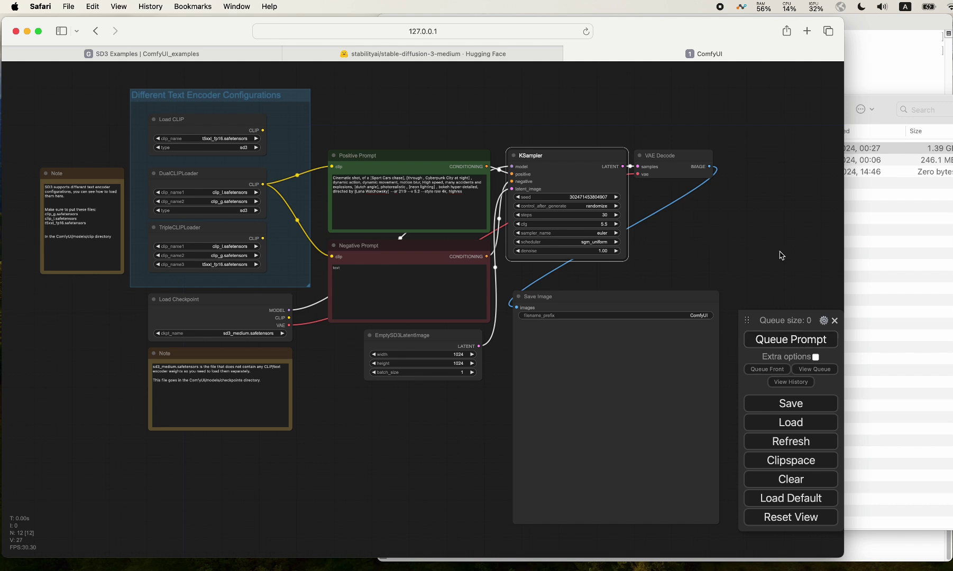
key("ctrl+Return")
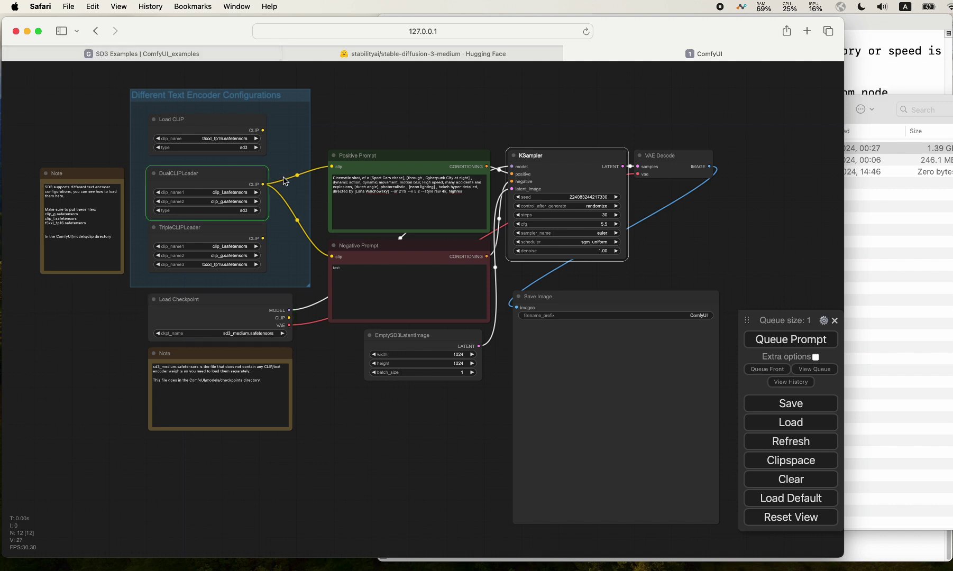
Bring the server Terminal forward, expand the GPU monitor's detailed stats, and open the RAM monitor
left_click(28, 32)
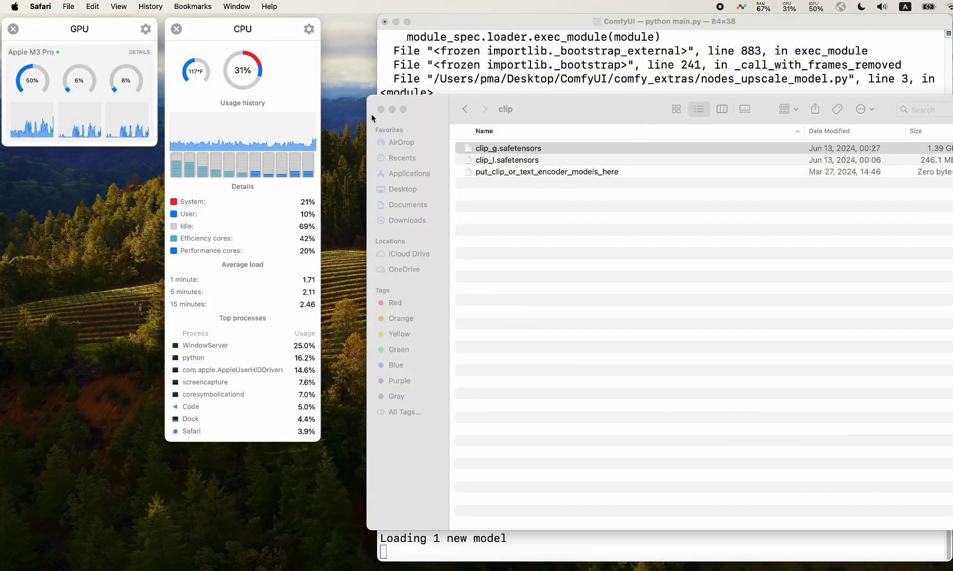
left_click(392, 109)
left_click(570, 360)
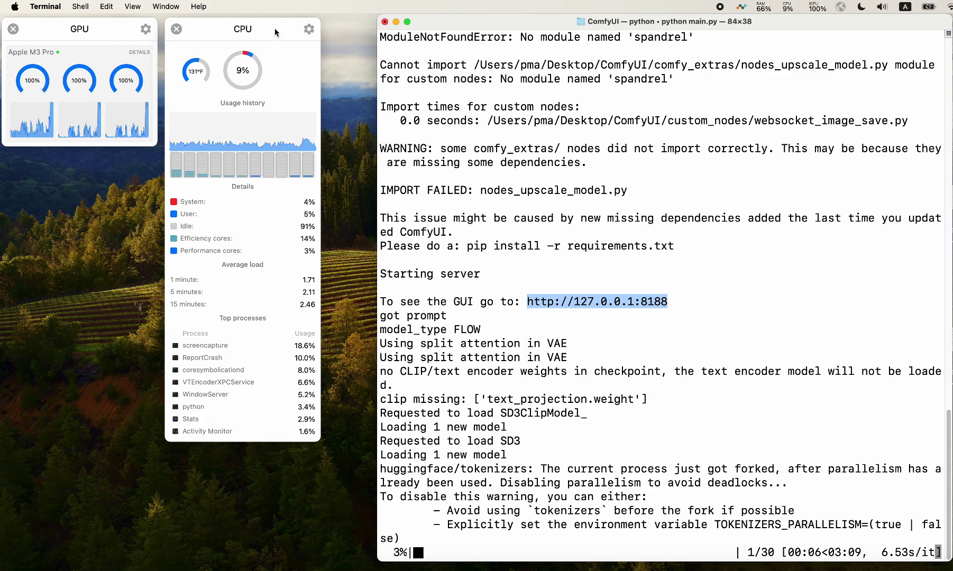
mouse_move(259, 141)
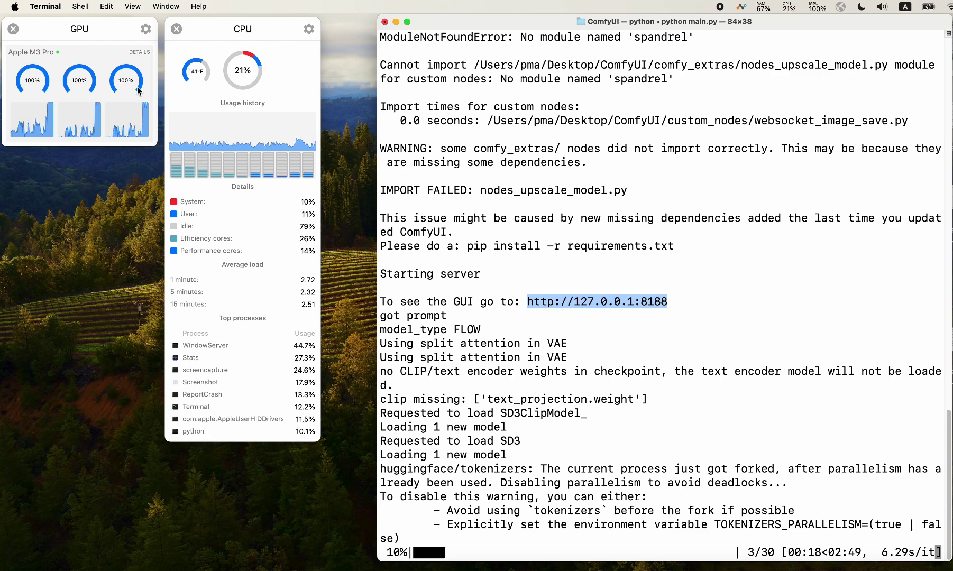
left_click(141, 52)
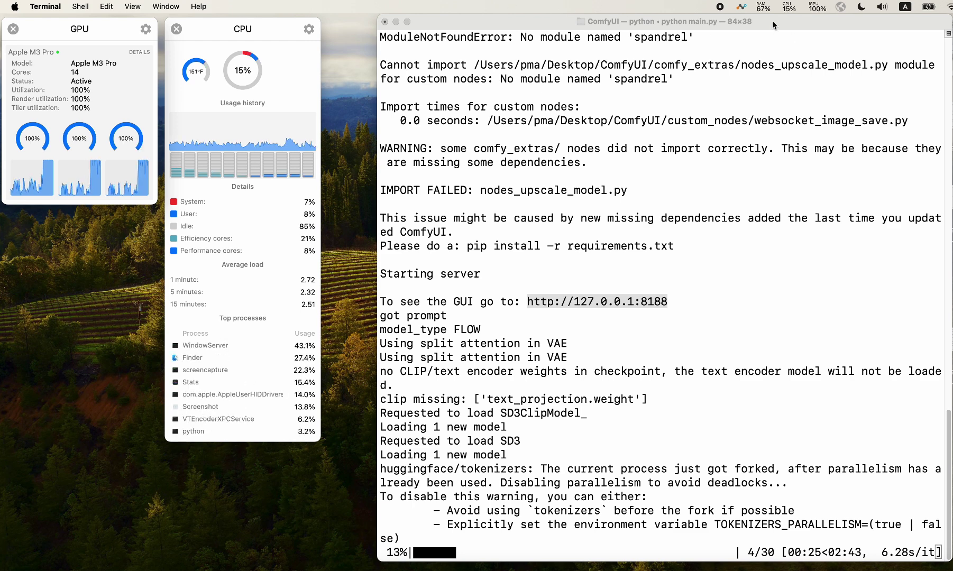
left_click(764, 6)
Dock the RAM monitor under the GPU monitor and highlight the 199.07 seconds execution time
left_click_drag(747, 25, 51, 221)
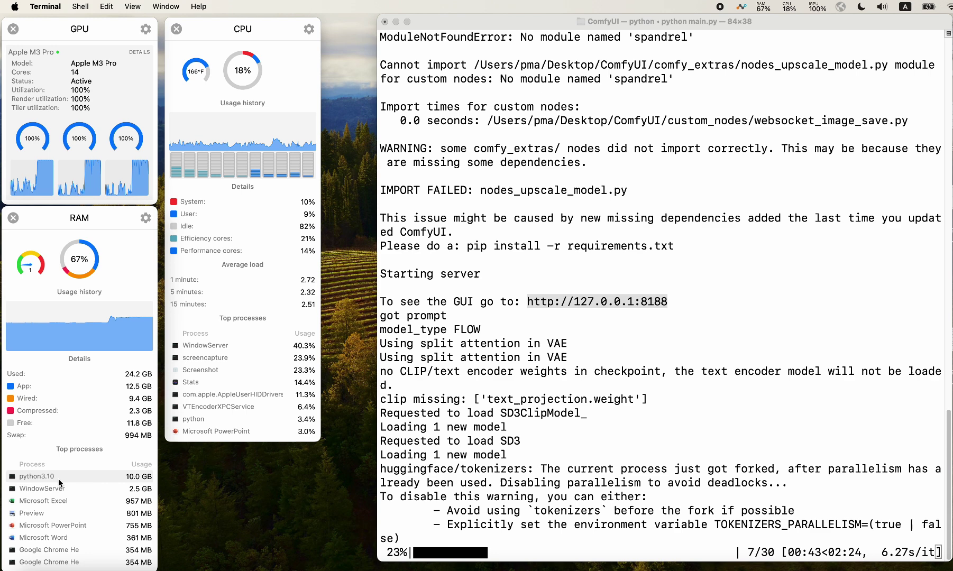
mouse_move(59, 481)
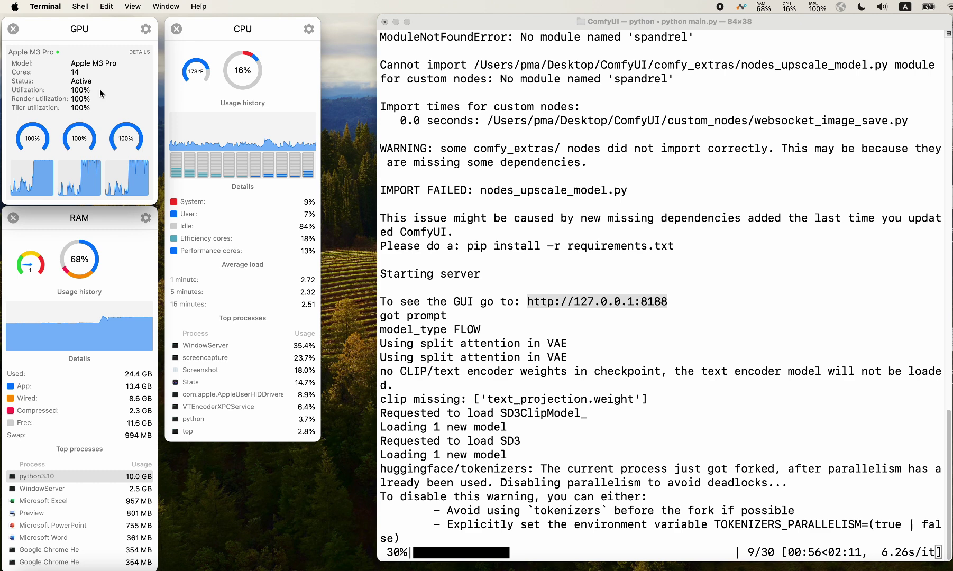
left_click(714, 385)
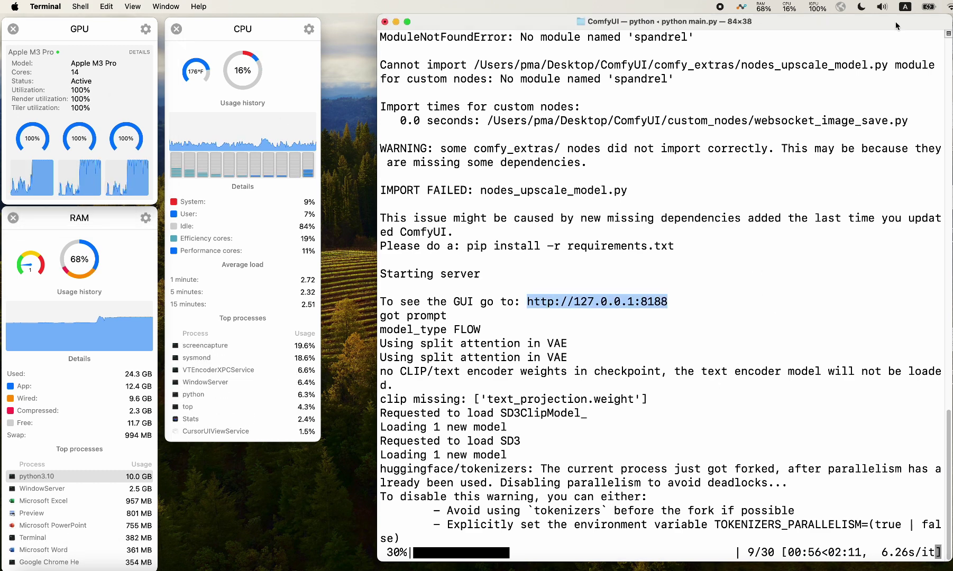
left_click_drag(834, 24, 816, 22)
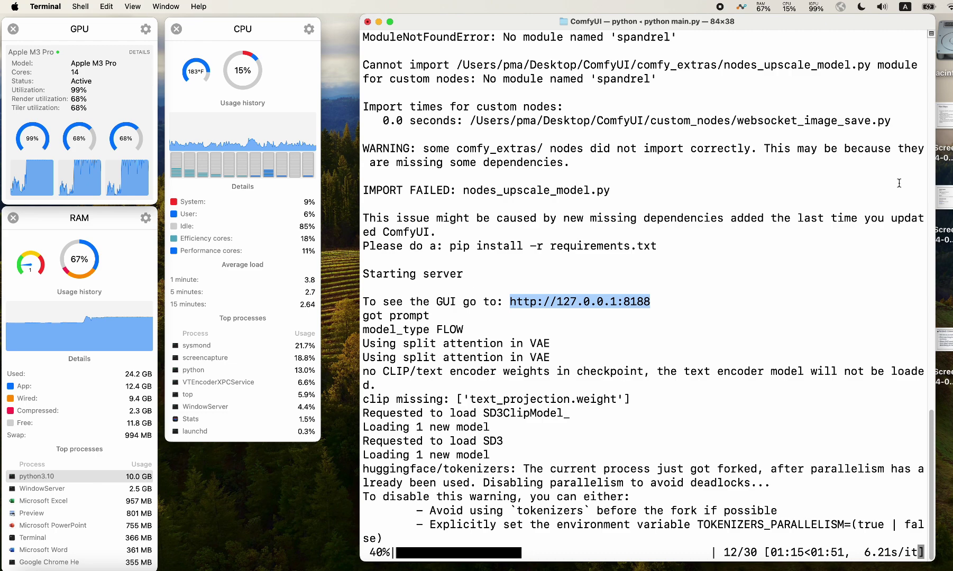
left_click_drag(887, 20, 904, 19)
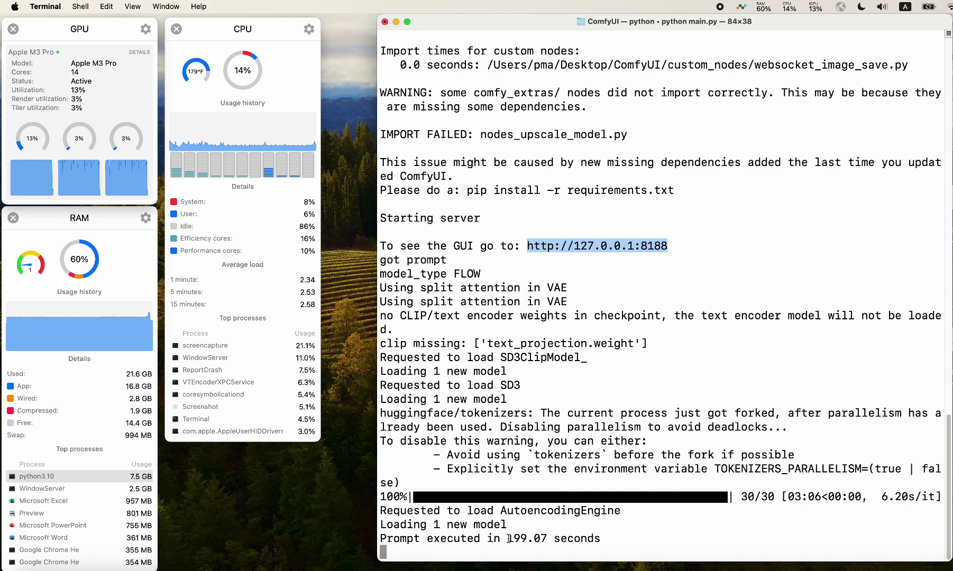
left_click_drag(507, 538, 610, 540)
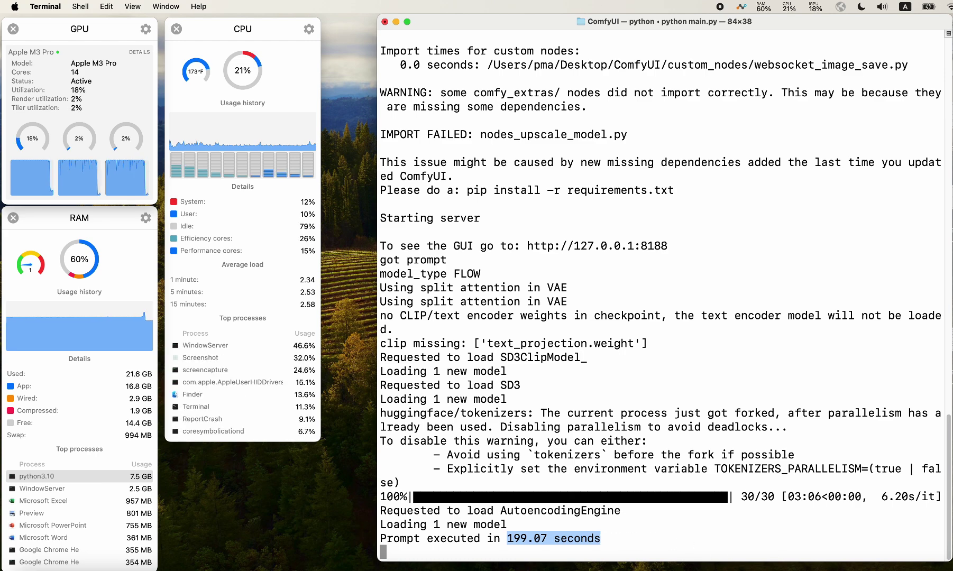
View the generated neon-city car image in ComfyUI and move the Save Image node up-left
key("super+Tab")
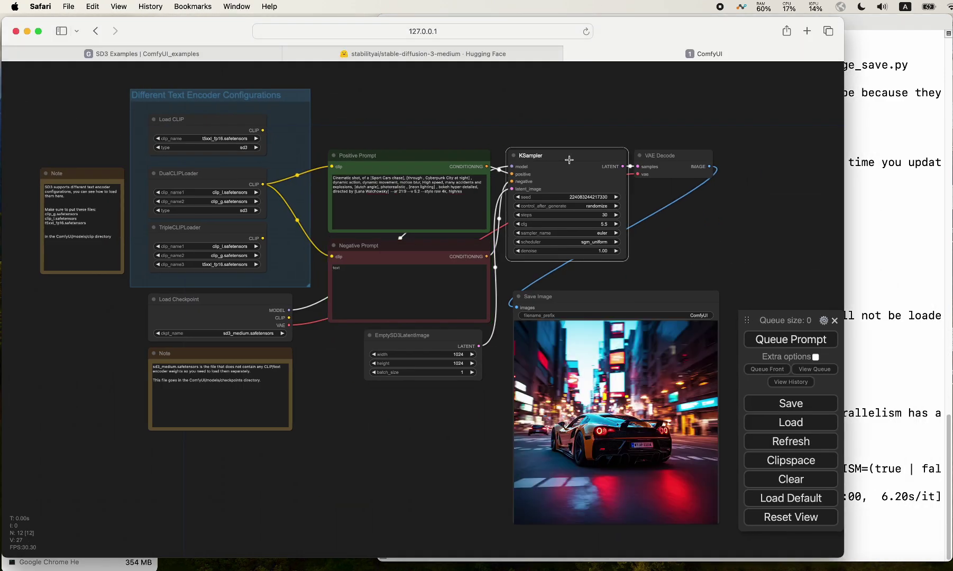
left_click_drag(747, 258, 629, 223)
scroll(596, 358, "up", 2)
scroll(596, 358, "up", 2)
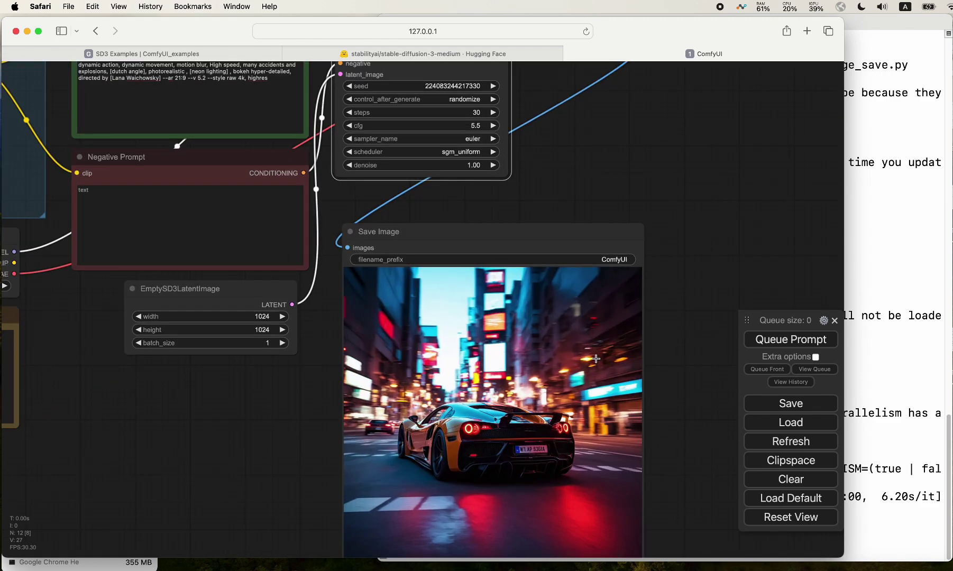
scroll(596, 359, "up", 2)
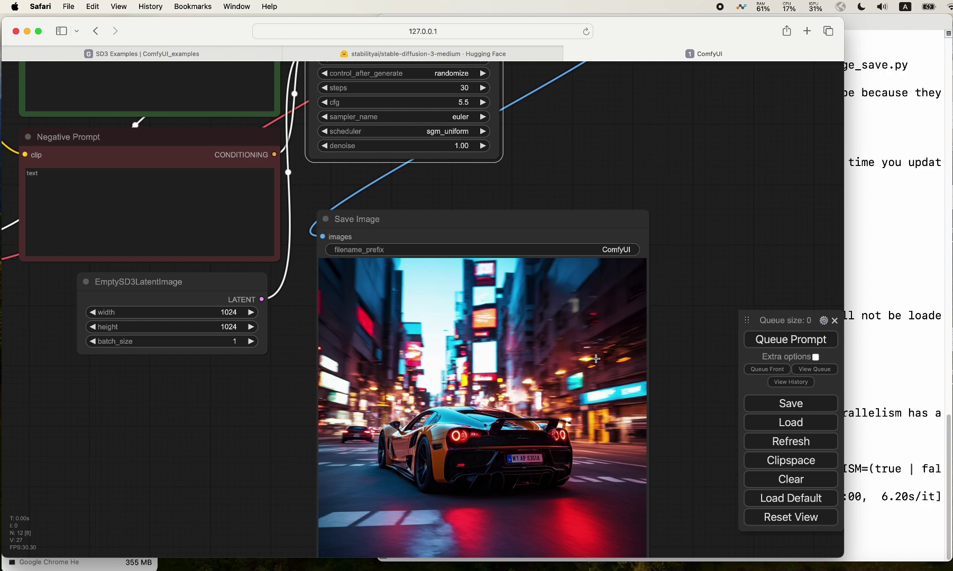
scroll(596, 359, "down", 4)
left_click_drag(677, 333, 699, 325)
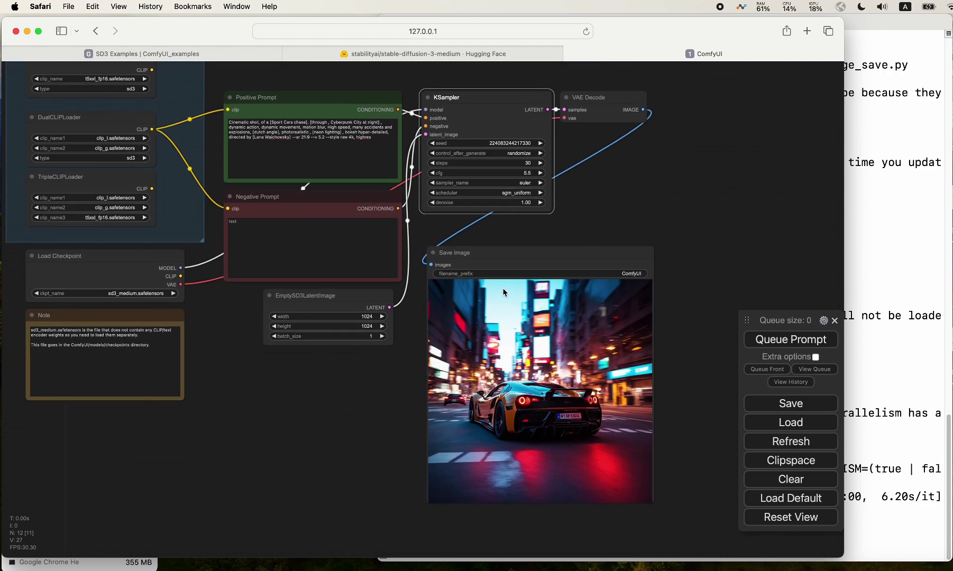
left_click_drag(527, 250, 519, 230)
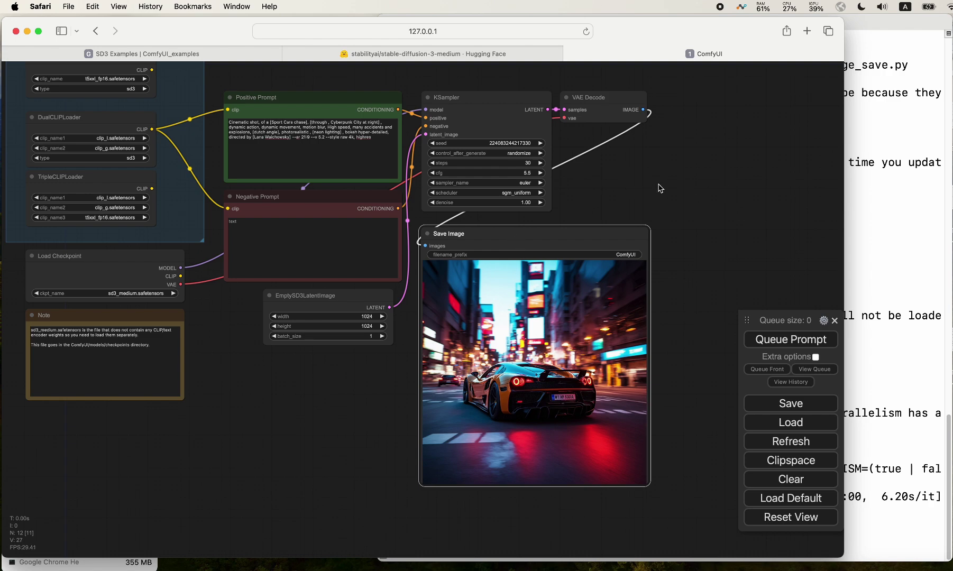
Pan around the graph to review the text encoder group, then minimise the browser
left_click_drag(660, 188, 727, 208)
scroll(723, 217, "down", 3)
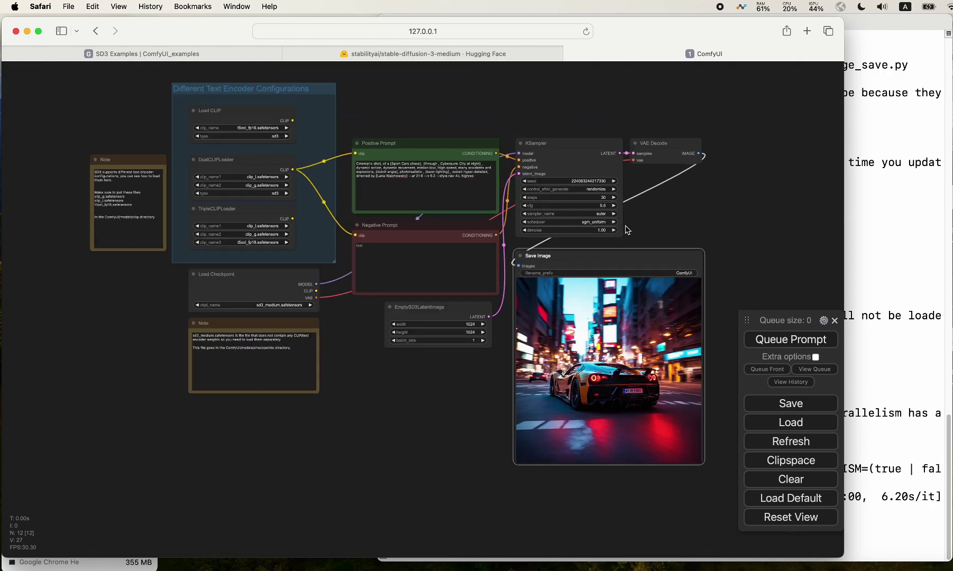
left_click_drag(679, 213, 663, 238)
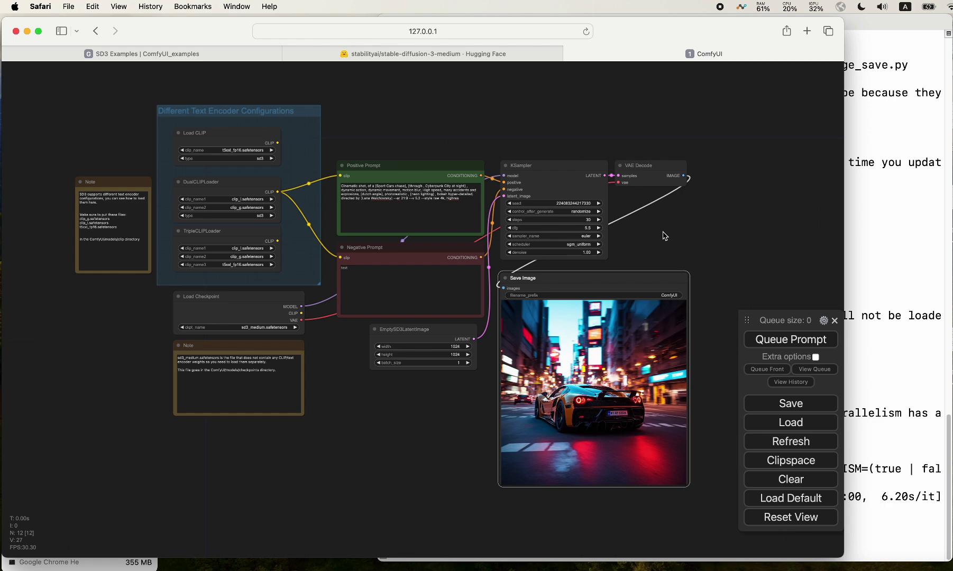
scroll(650, 244, "up", 2)
scroll(650, 244, "up", 3)
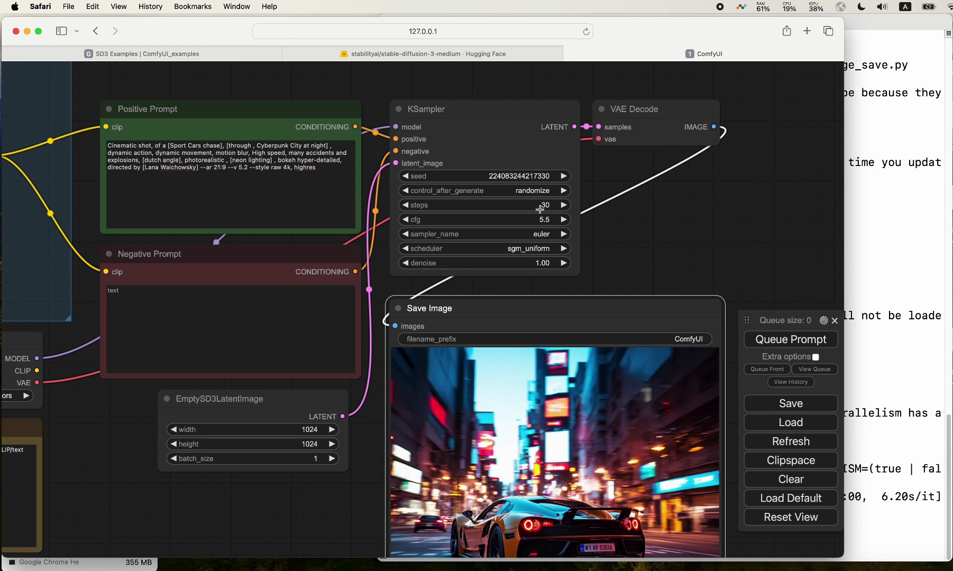
left_click_drag(633, 266, 692, 258)
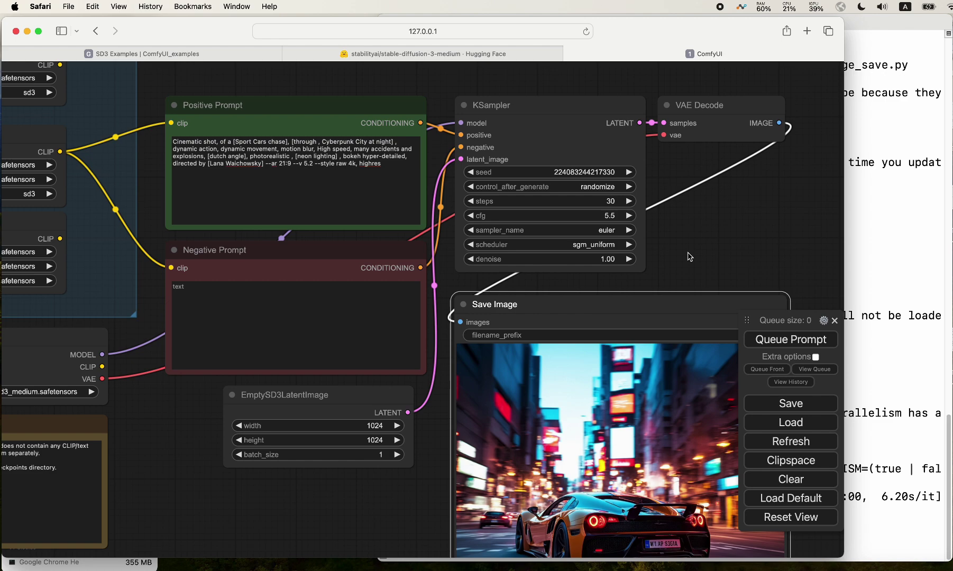
scroll(472, 327, "down", 5)
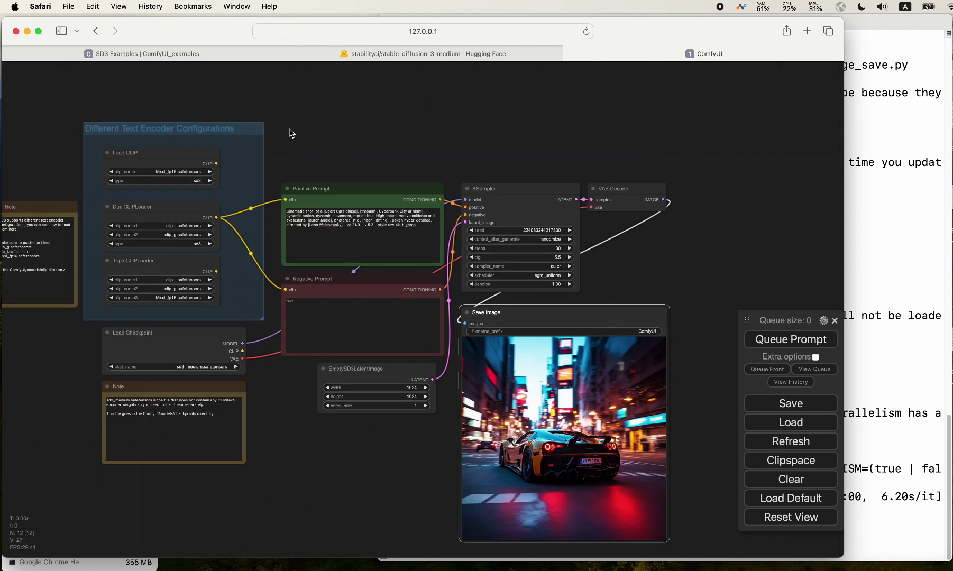
left_click_drag(290, 133, 349, 114)
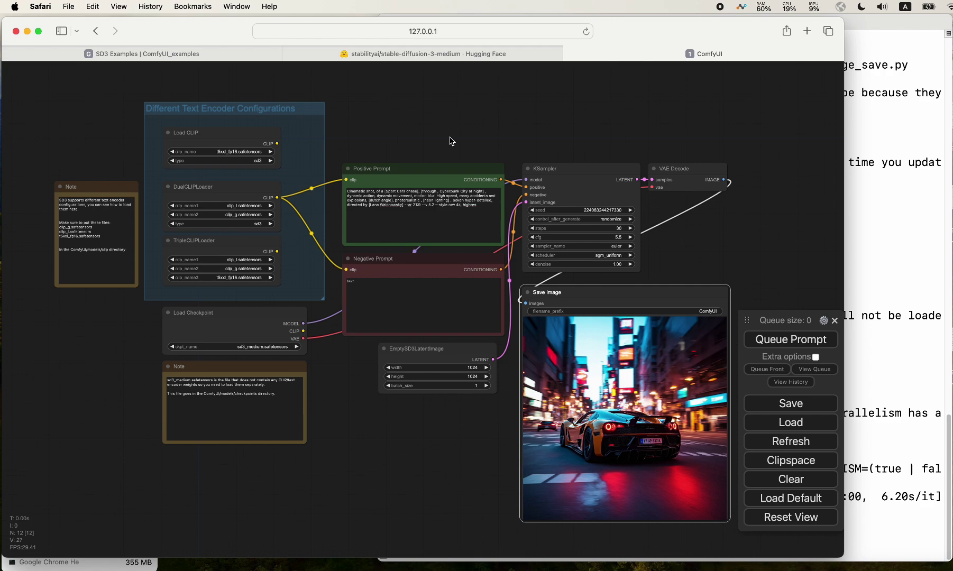
left_click(27, 31)
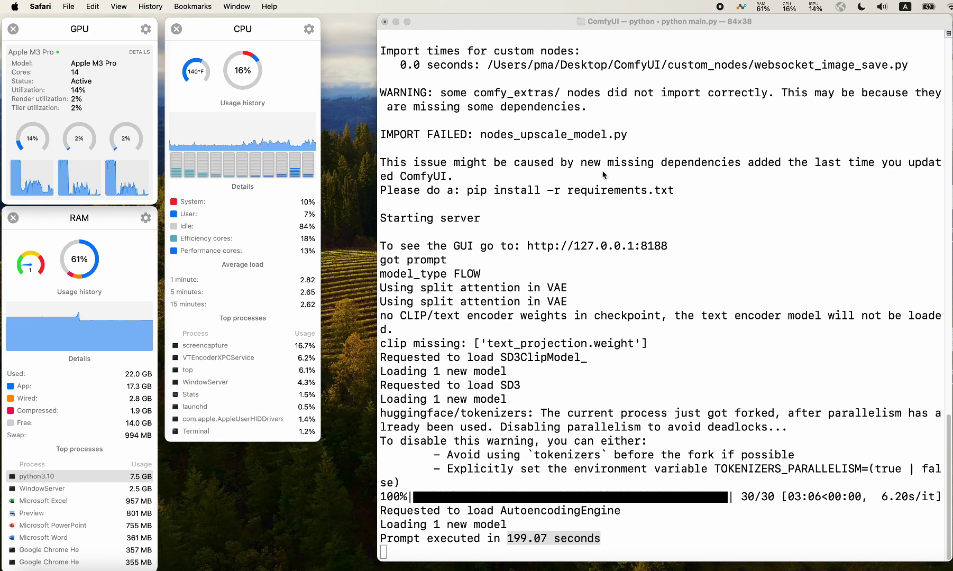
Highlight the earlier 187.81 s and 182.07 s run times in the Preview screenshot, then minimise it
key("super+Tab")
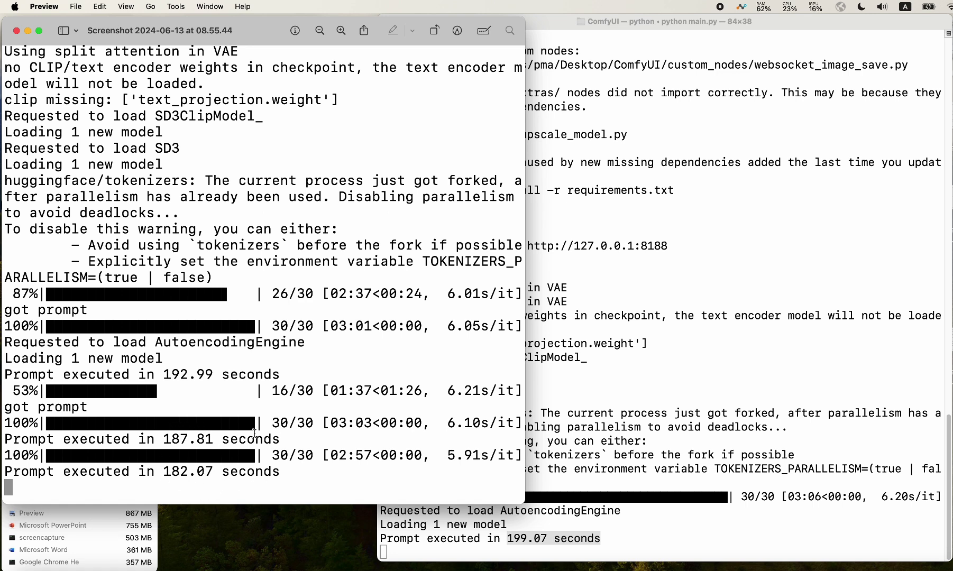
left_click_drag(183, 442, 280, 440)
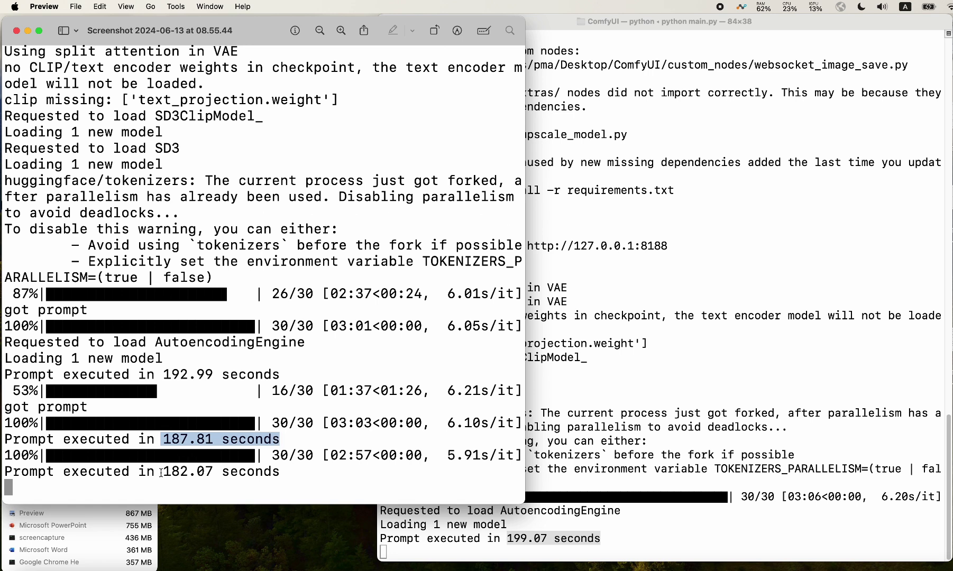
left_click_drag(164, 471, 258, 471)
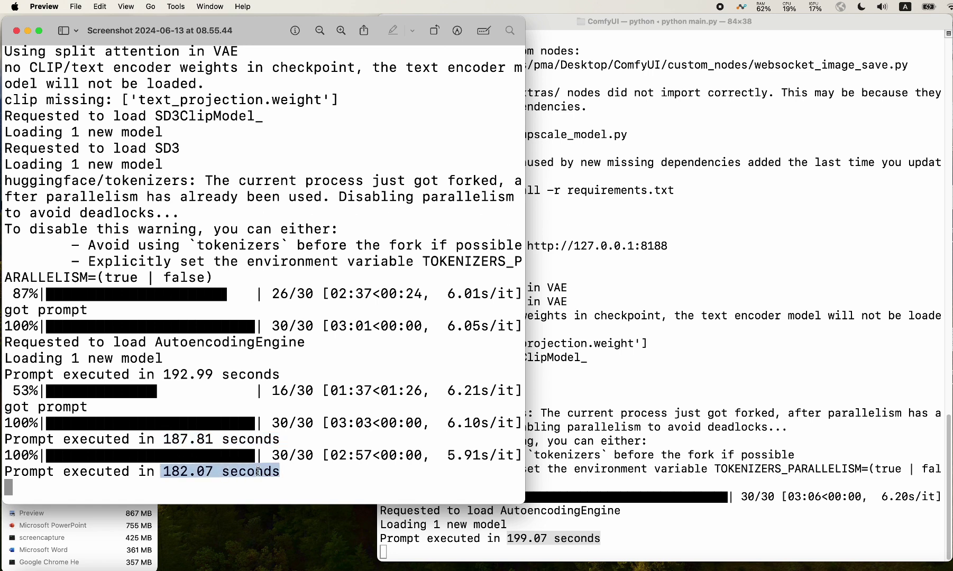
left_click(29, 33)
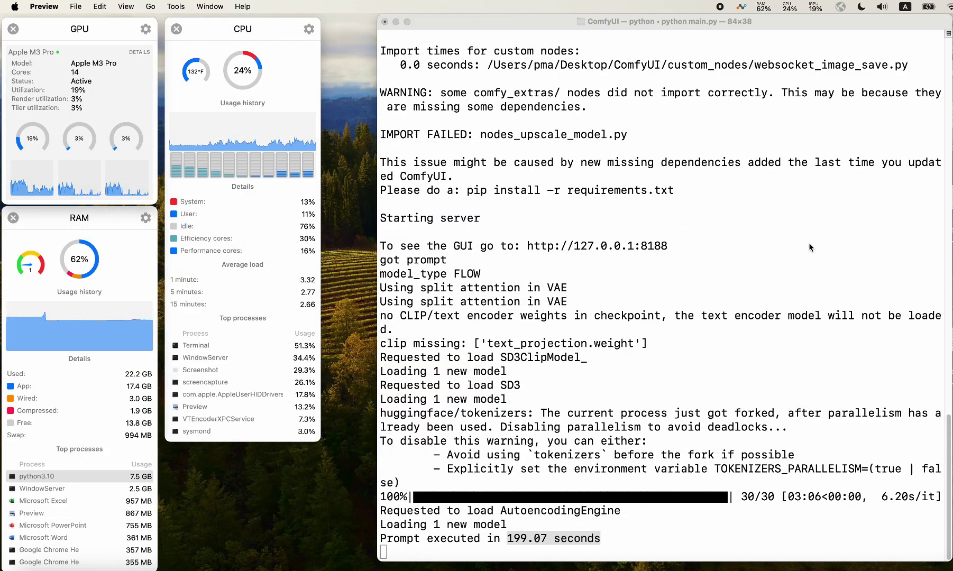
Back in ComfyUI, move the Save Image node to the centre of the canvas
mouse_move(951, 570)
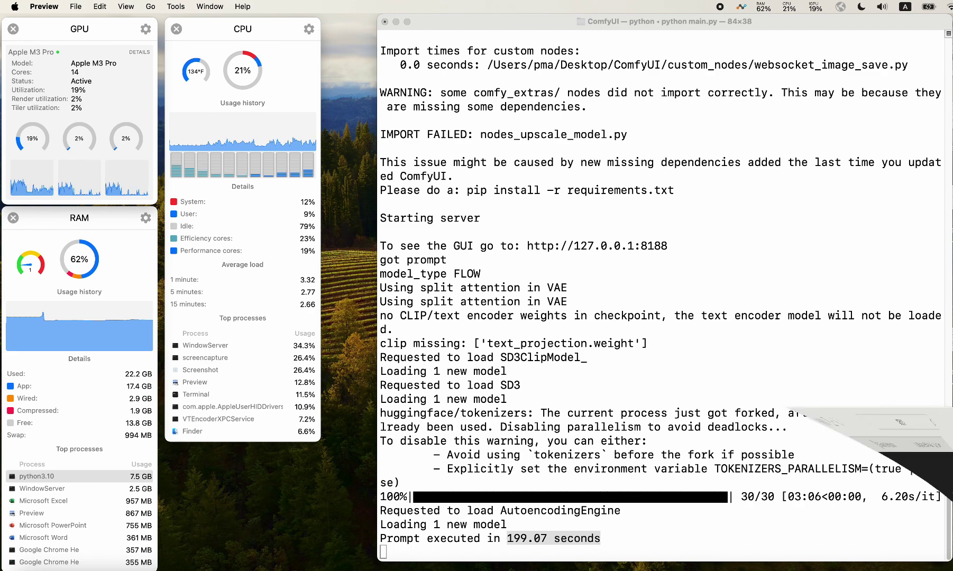
key("super+Tab")
left_click_drag(660, 297, 310, 267)
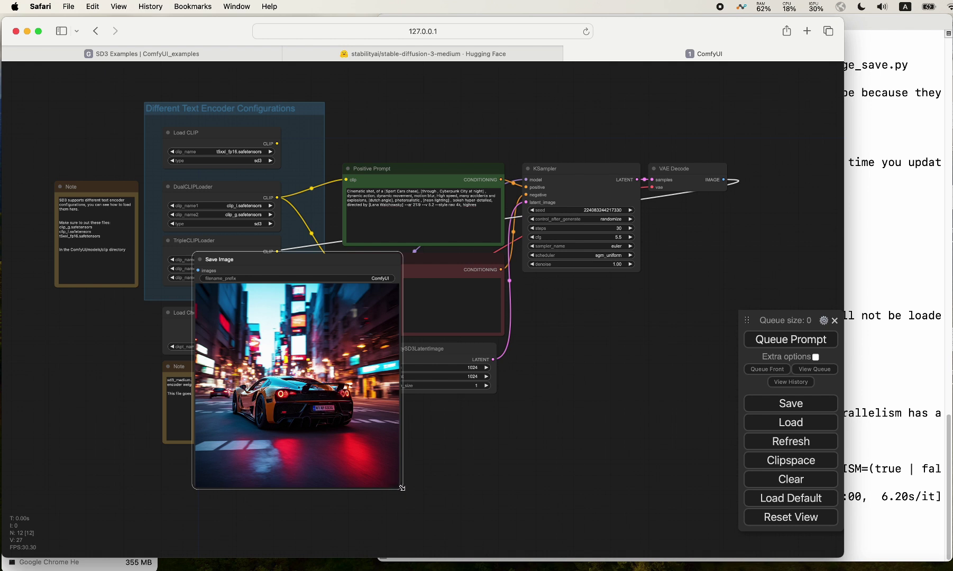
Stretch the Save Image node's corner outward so the neon-city sports car fills much of the canvas
left_click_drag(402, 487, 471, 554)
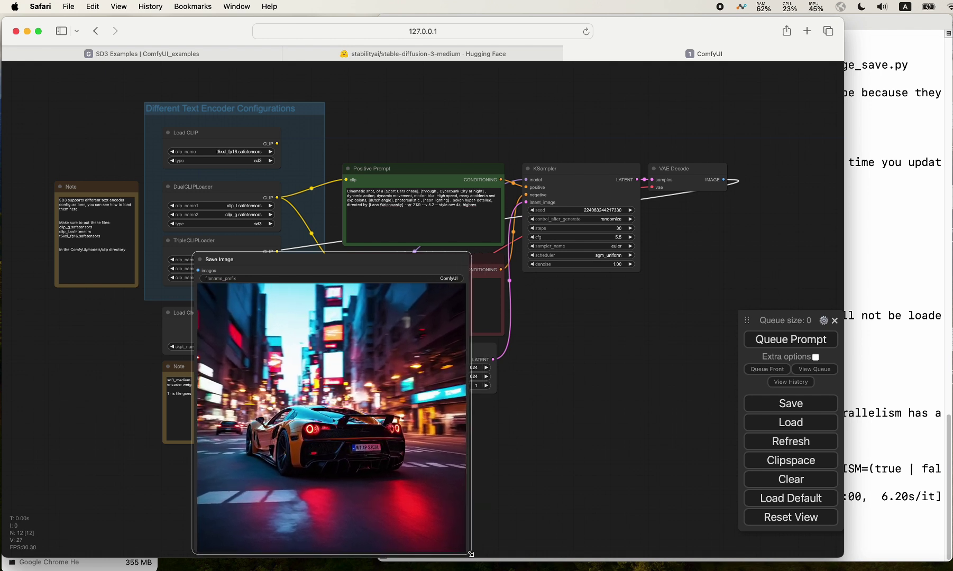